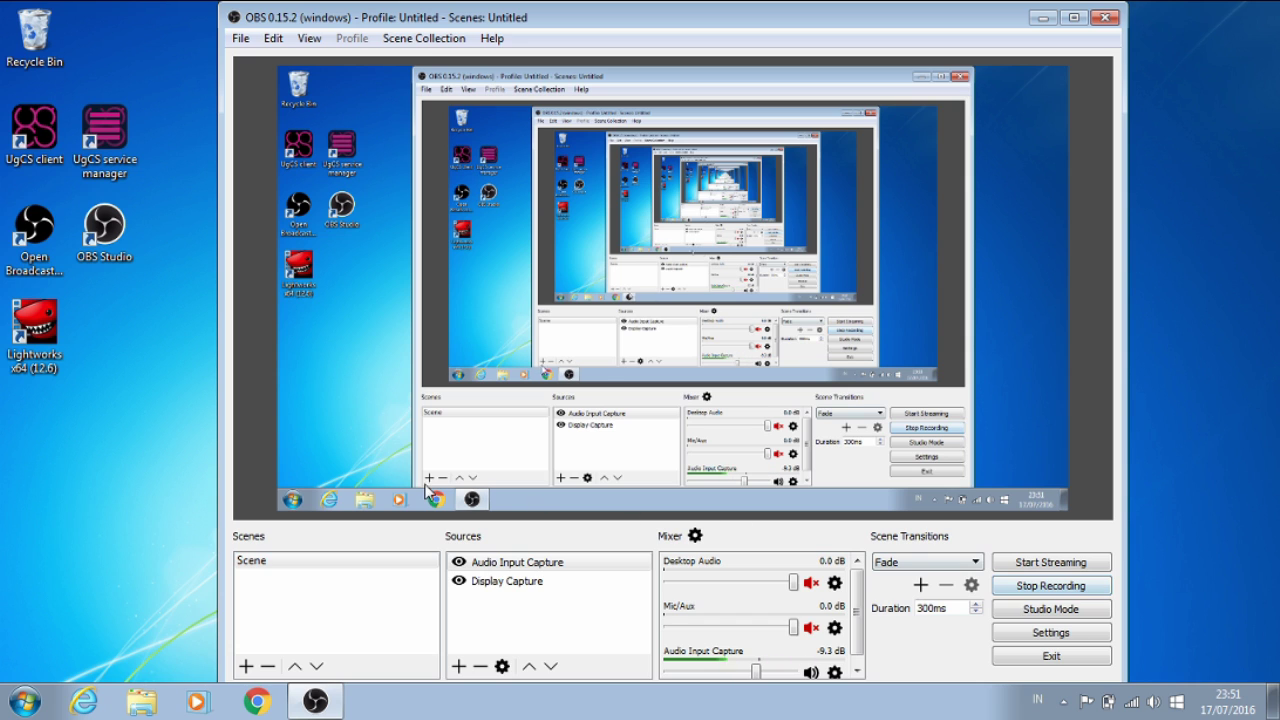
Minimize the OBS recording window so that the desktop with the Lightworks shortcut is in view.
click(100, 256)
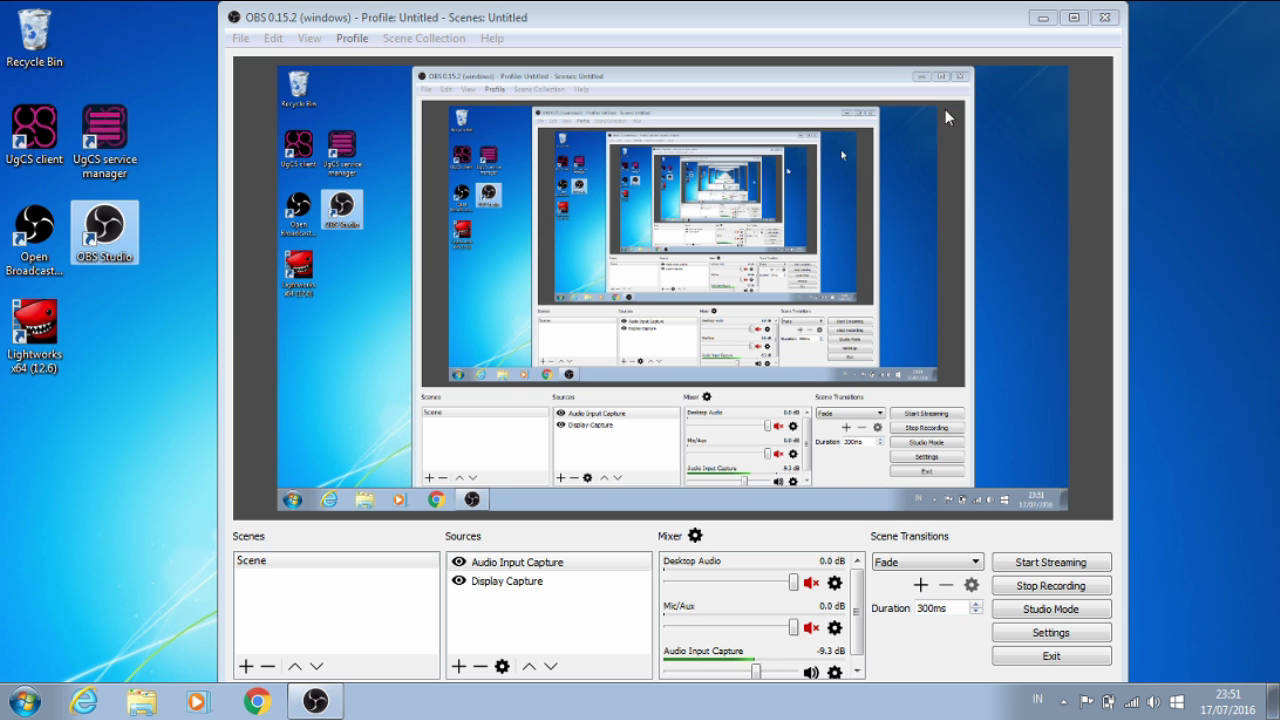
click(1043, 17)
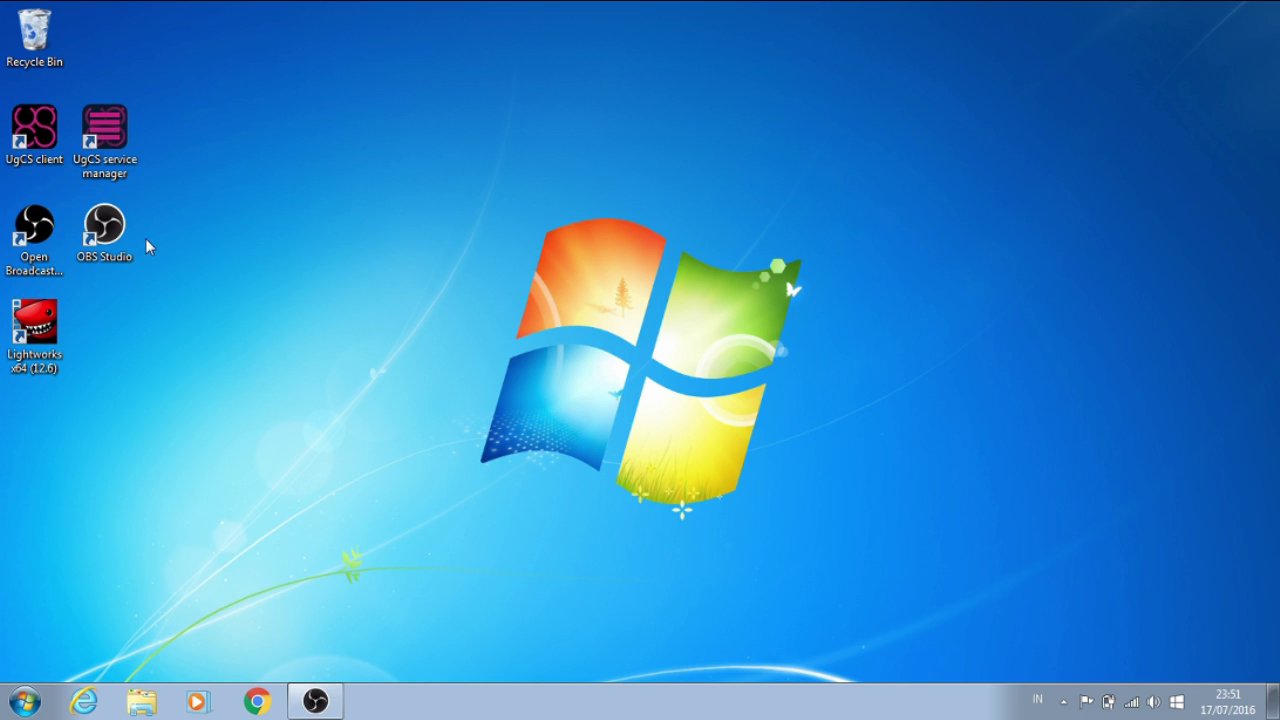
click(105, 232)
click(43, 330)
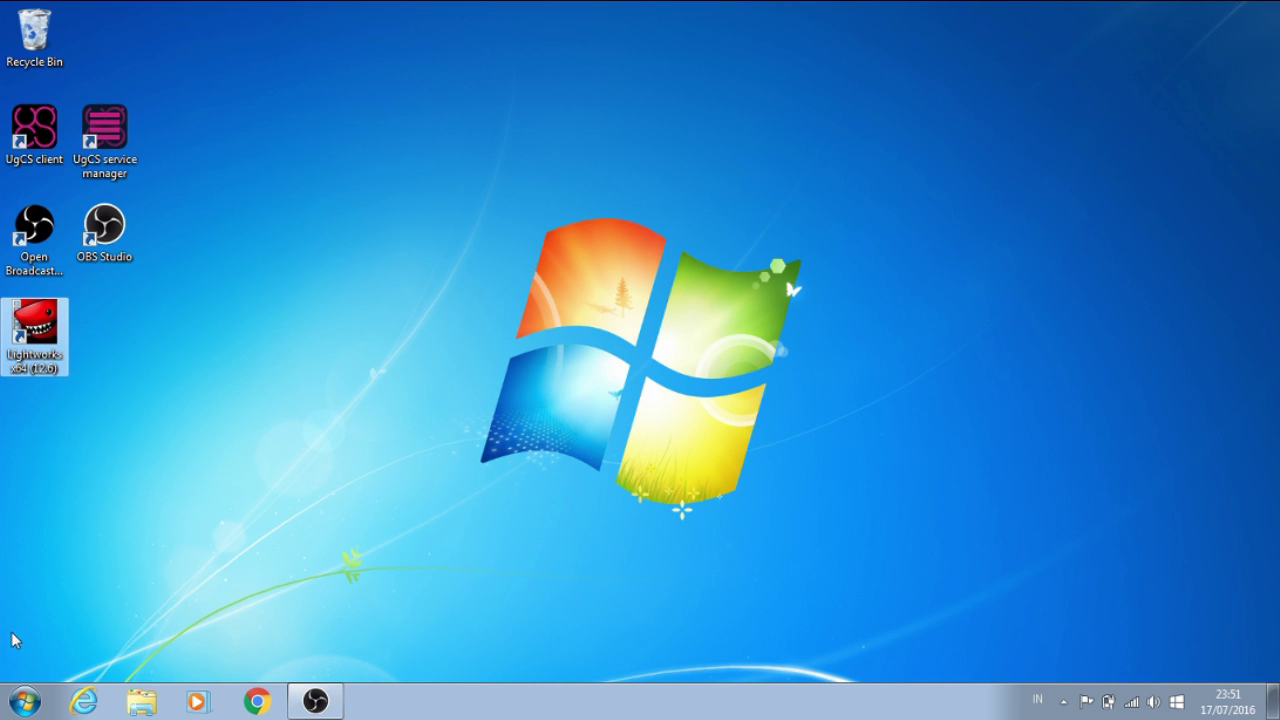
Open the computer's system properties, review the processor, memory, system type and Windows activation details, and close the window.
click(22, 700)
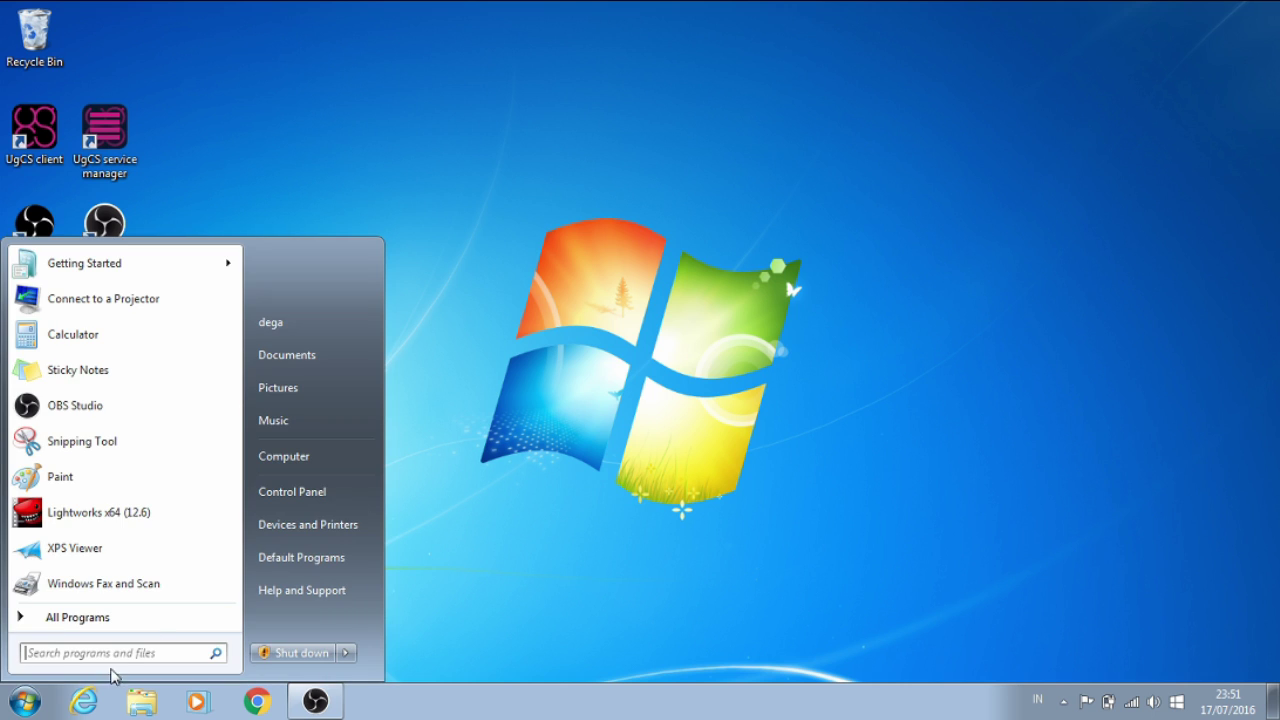
right_click(297, 460)
click(355, 616)
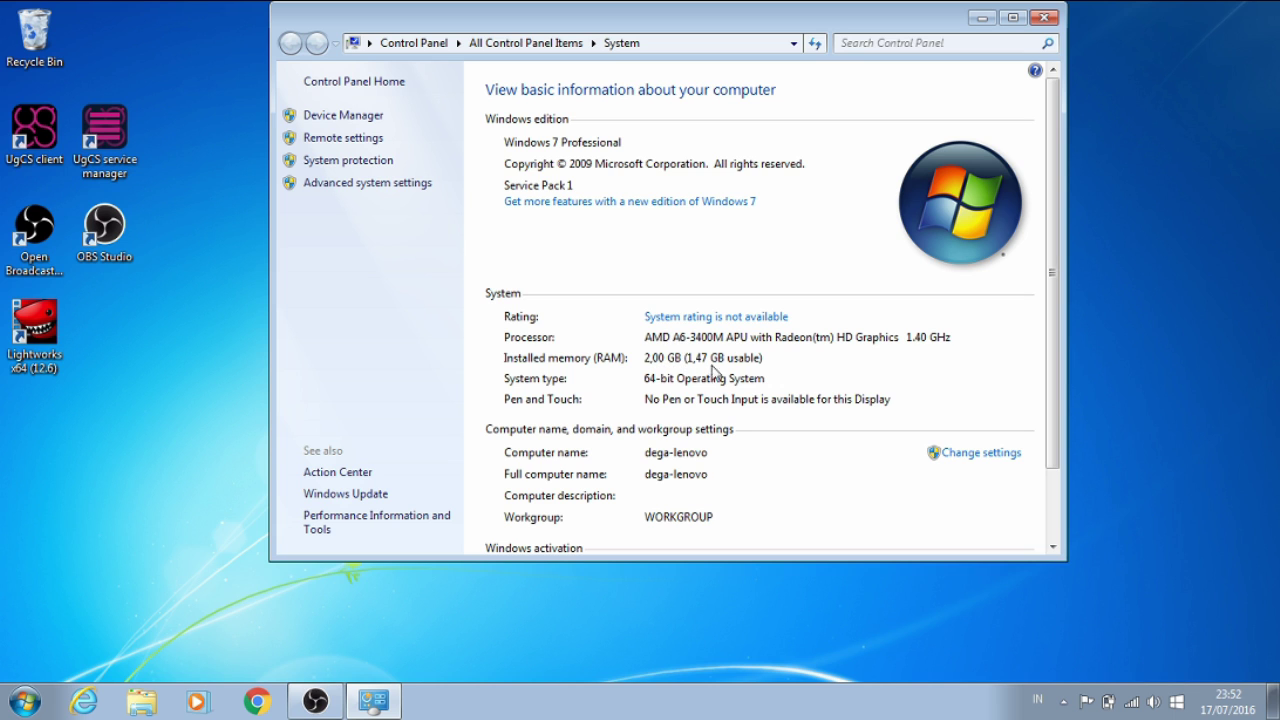
drag(1048, 370, 1058, 474)
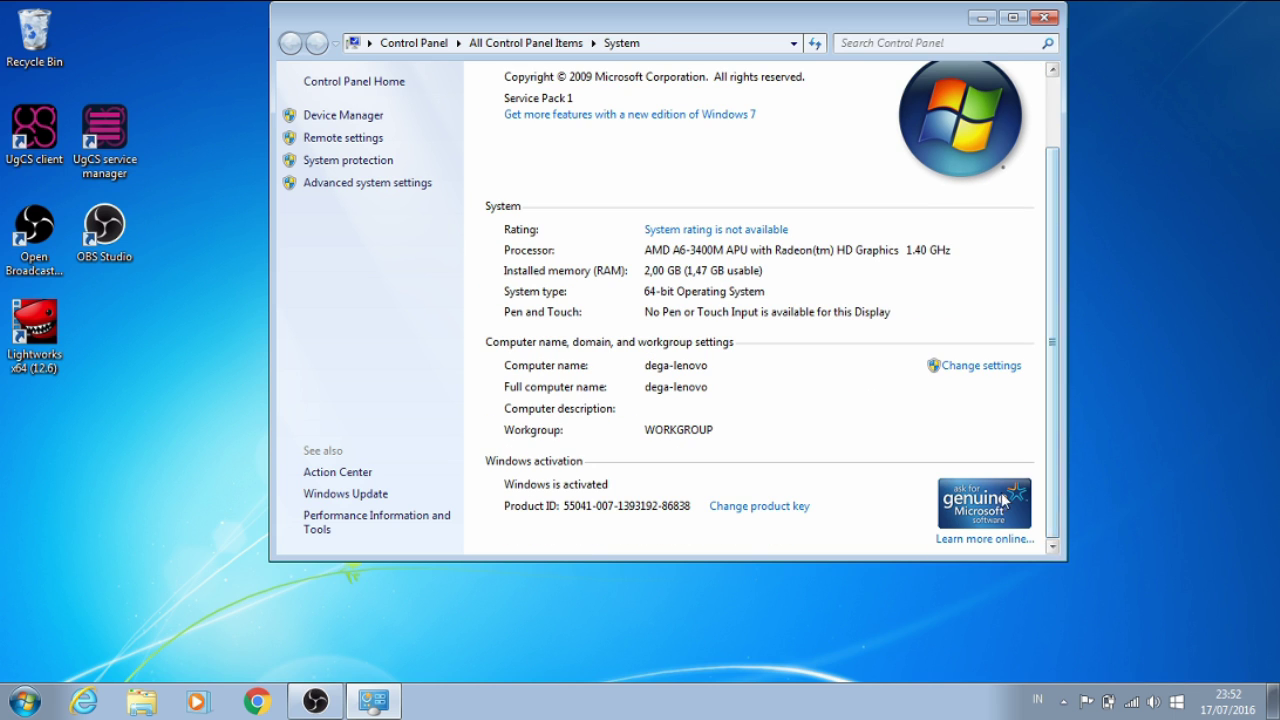
click(1043, 17)
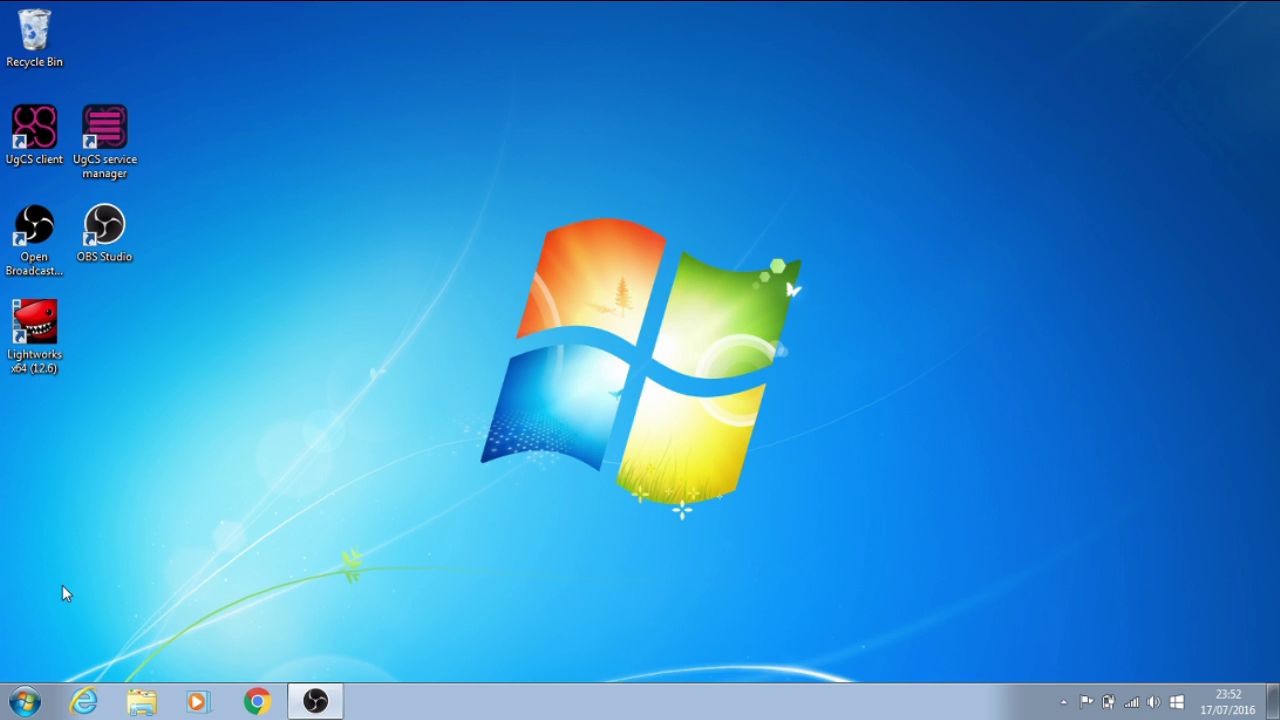
Launch Lightworks and create a new project named "youtube" with the frame rate left on Auto.
double_click(40, 320)
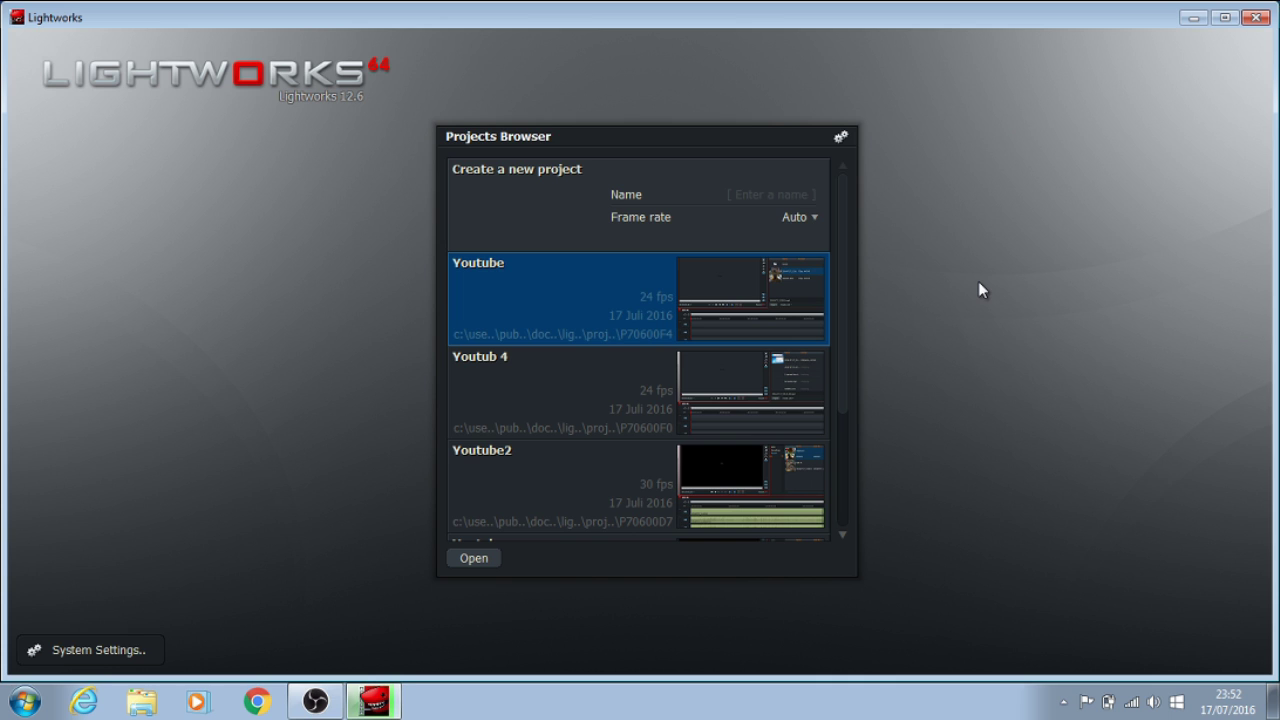
click(540, 197)
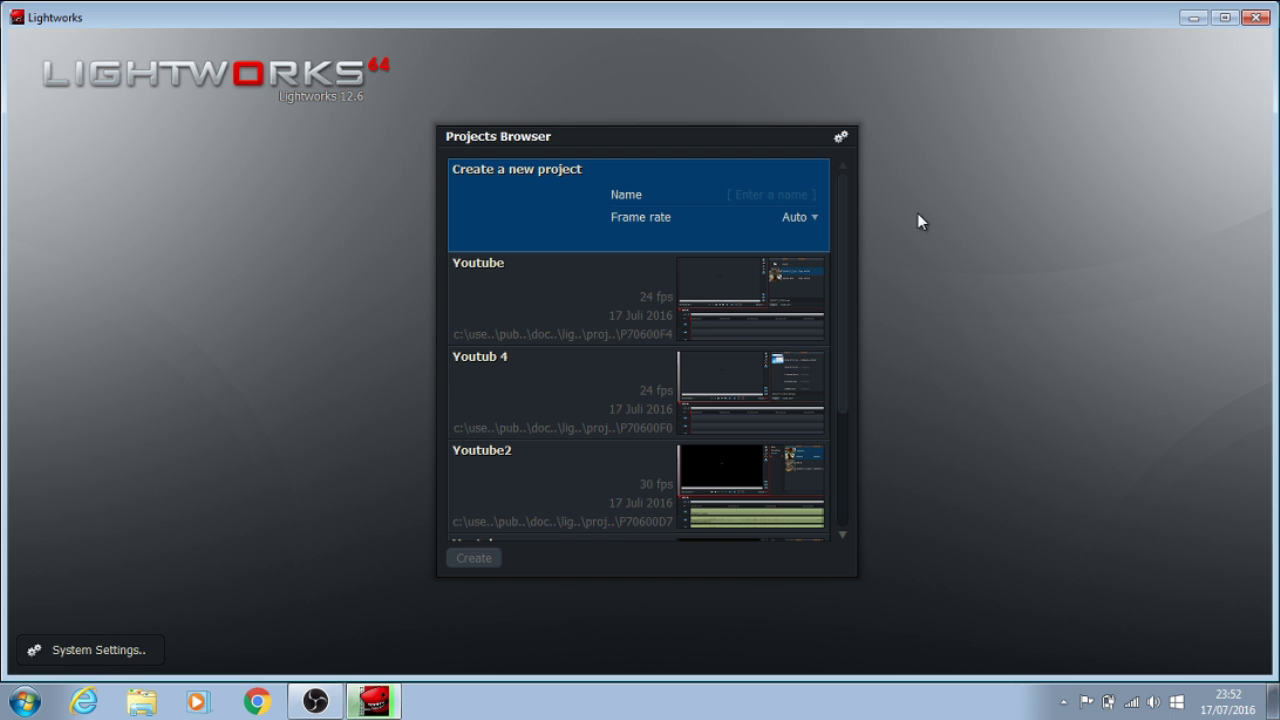
text(youbue)
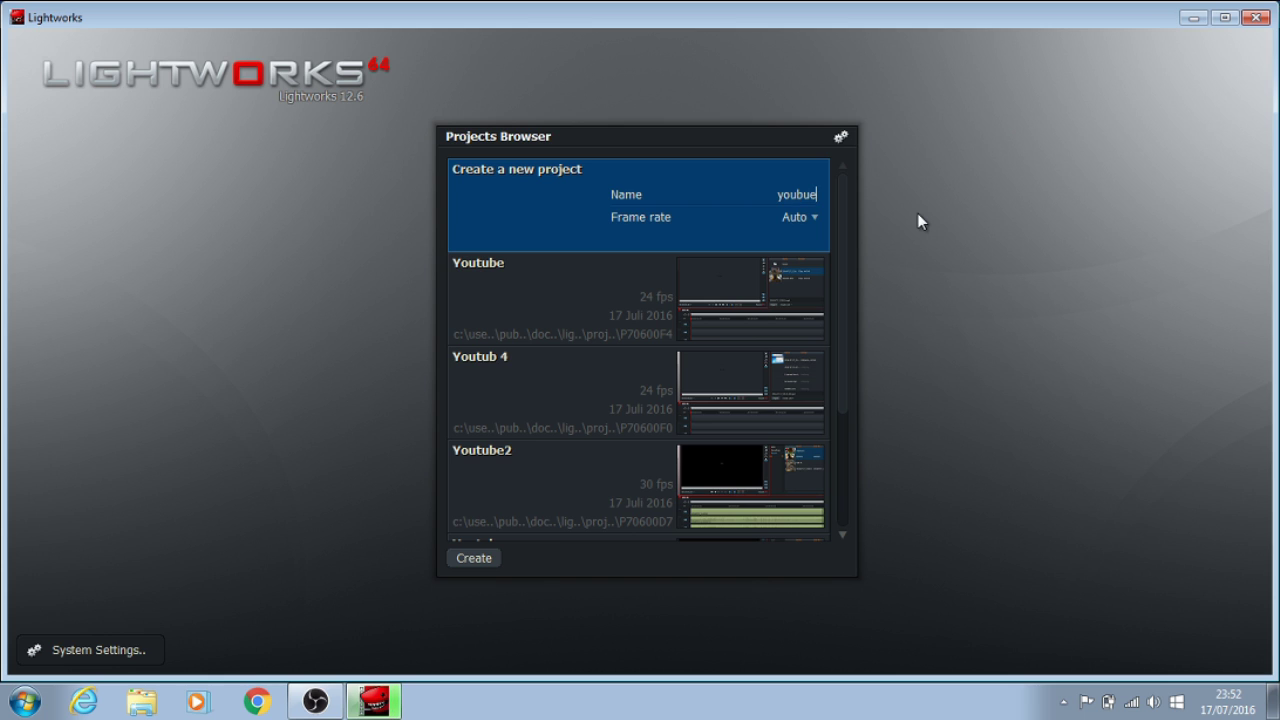
key(BackSpace)
key(BackSpace)
key(BackSpace)
text(tube)
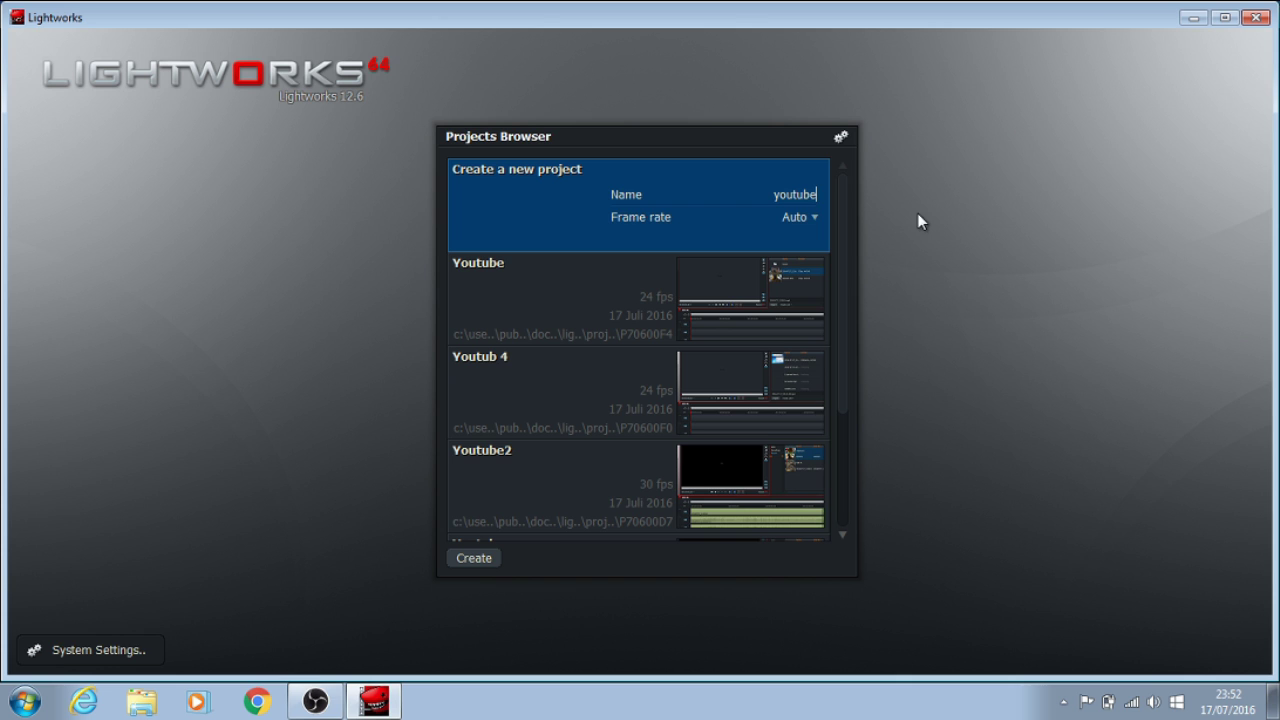
click(474, 558)
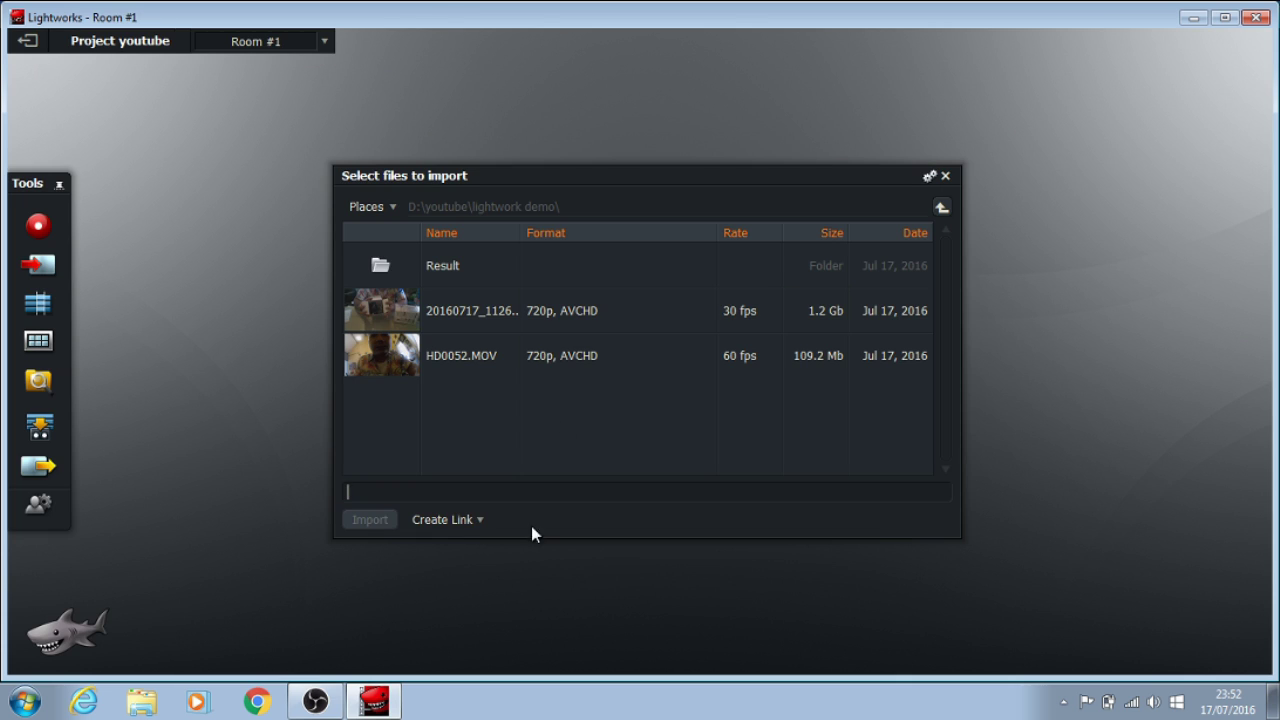
Move the file import window aside and create a new empty edit with its viewer and timeline.
drag(642, 176, 675, 61)
click(499, 201)
click(487, 244)
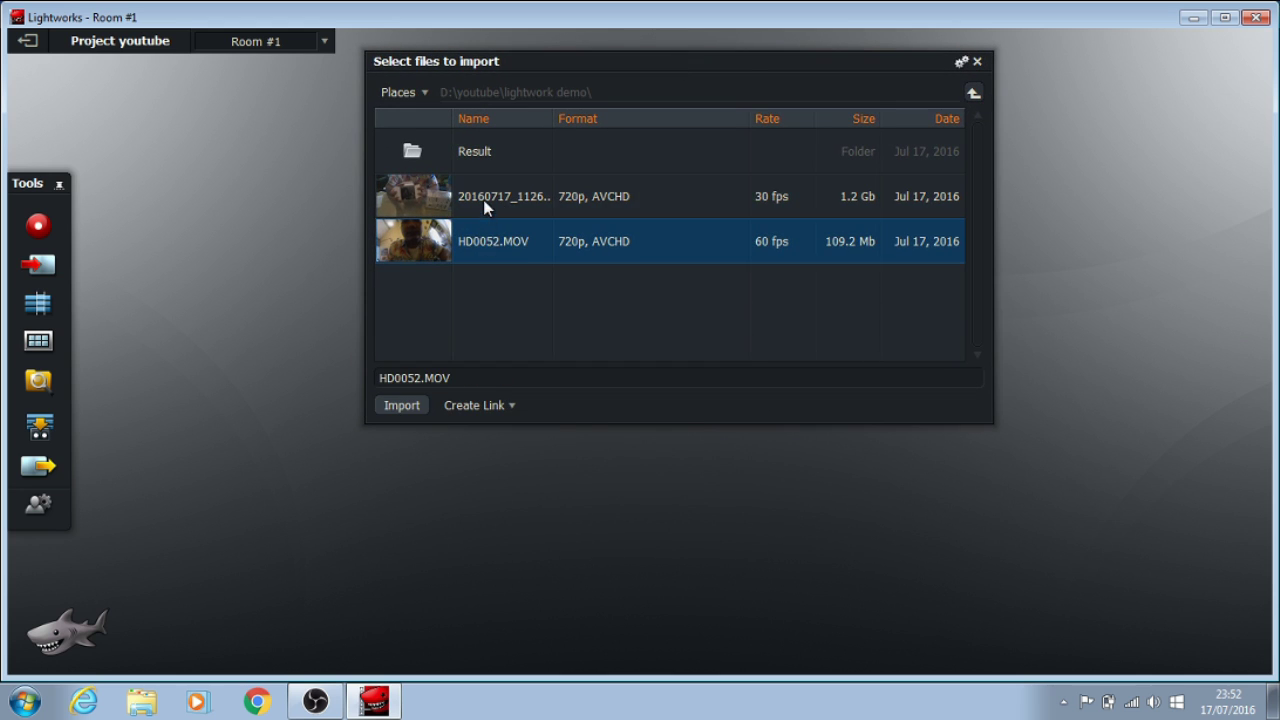
click(487, 206)
click(480, 232)
drag(607, 61, 881, 40)
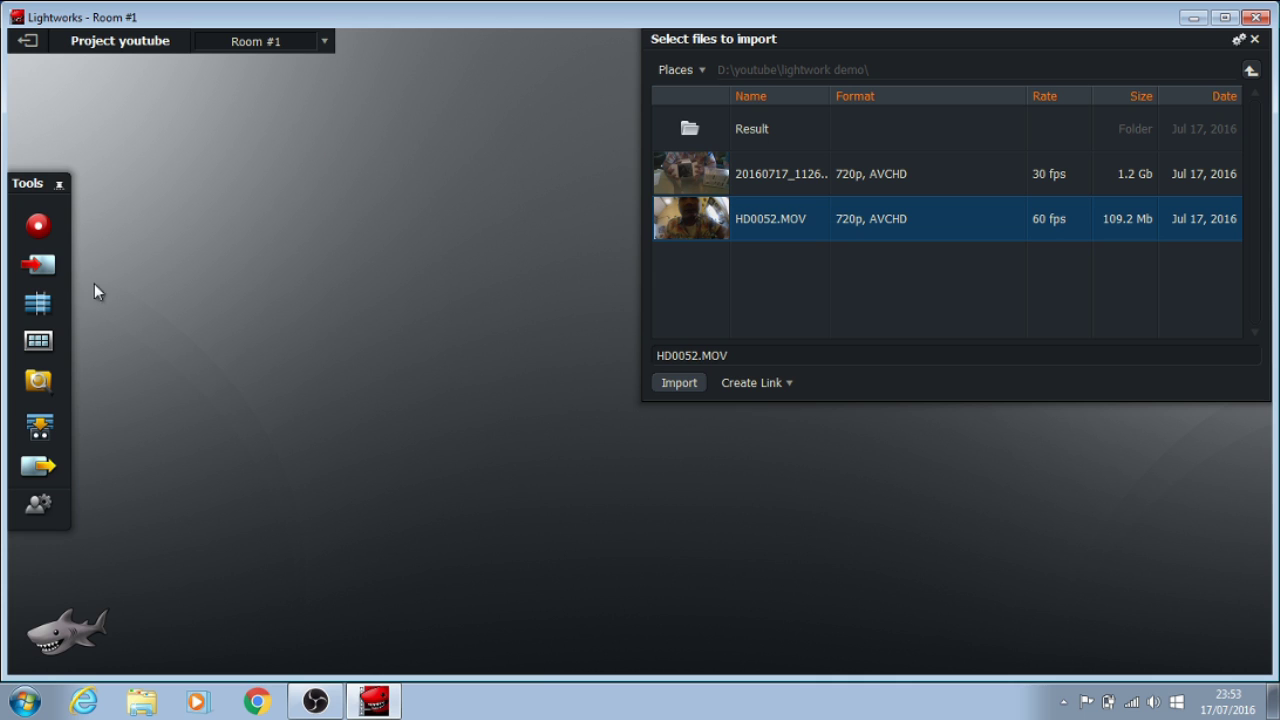
click(38, 308)
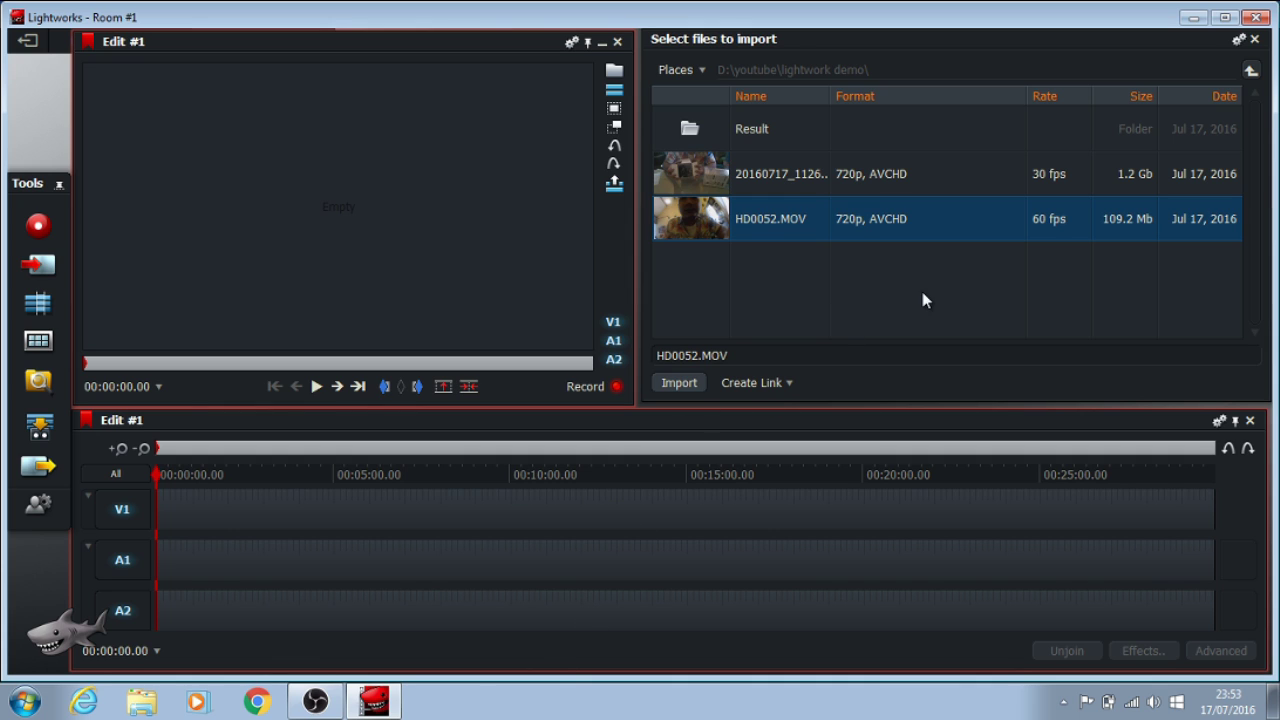
Widen the Name column of the import list and import the clip 20160717_112619.mp4 into the project.
click(794, 181)
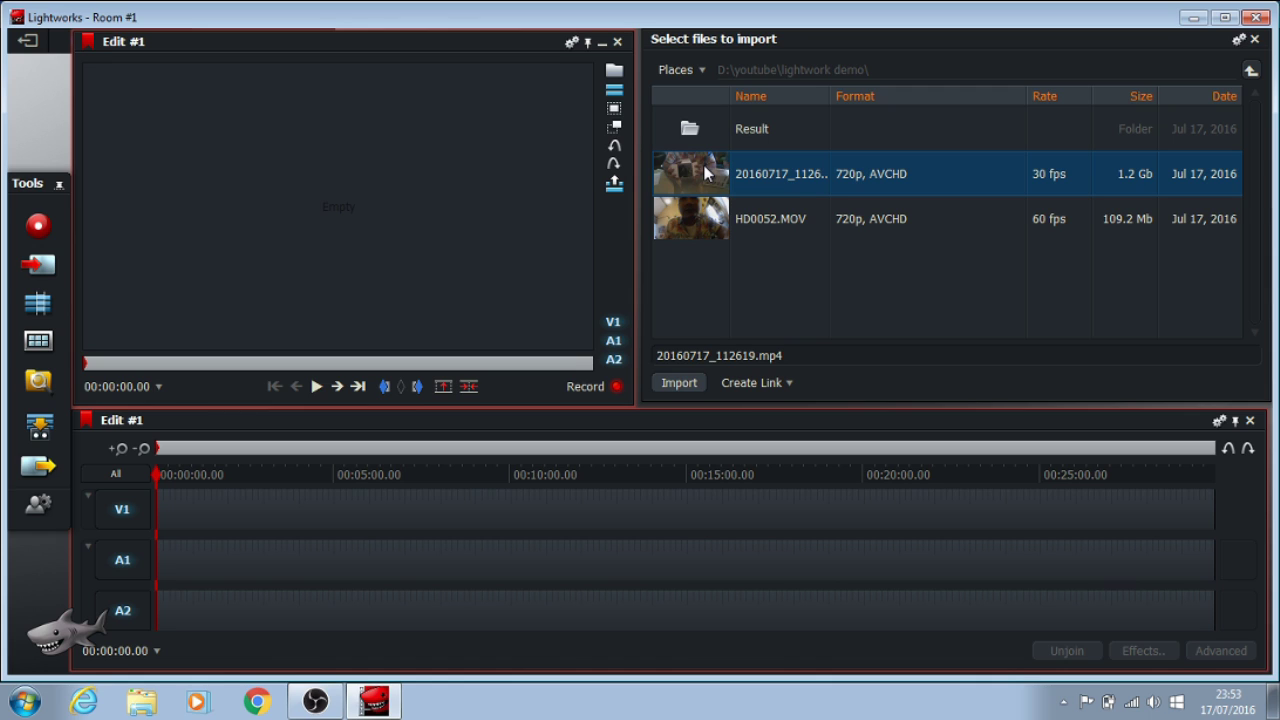
click(770, 214)
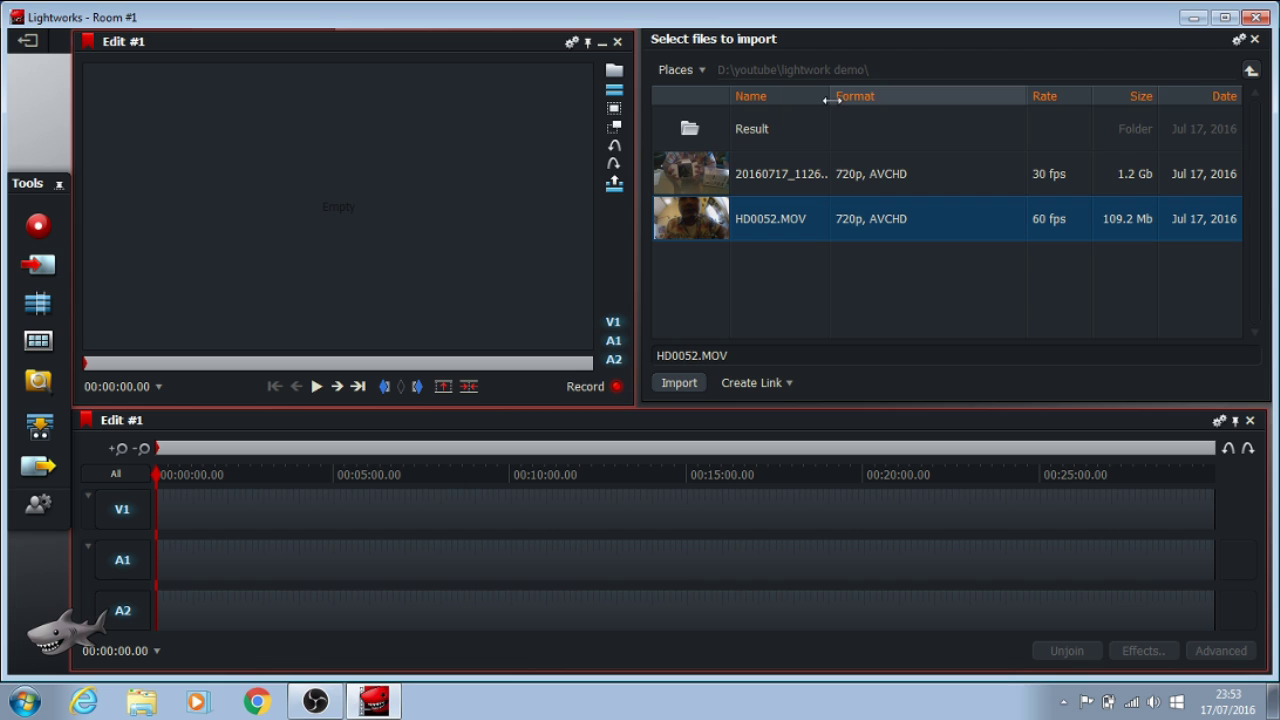
drag(832, 94, 907, 92)
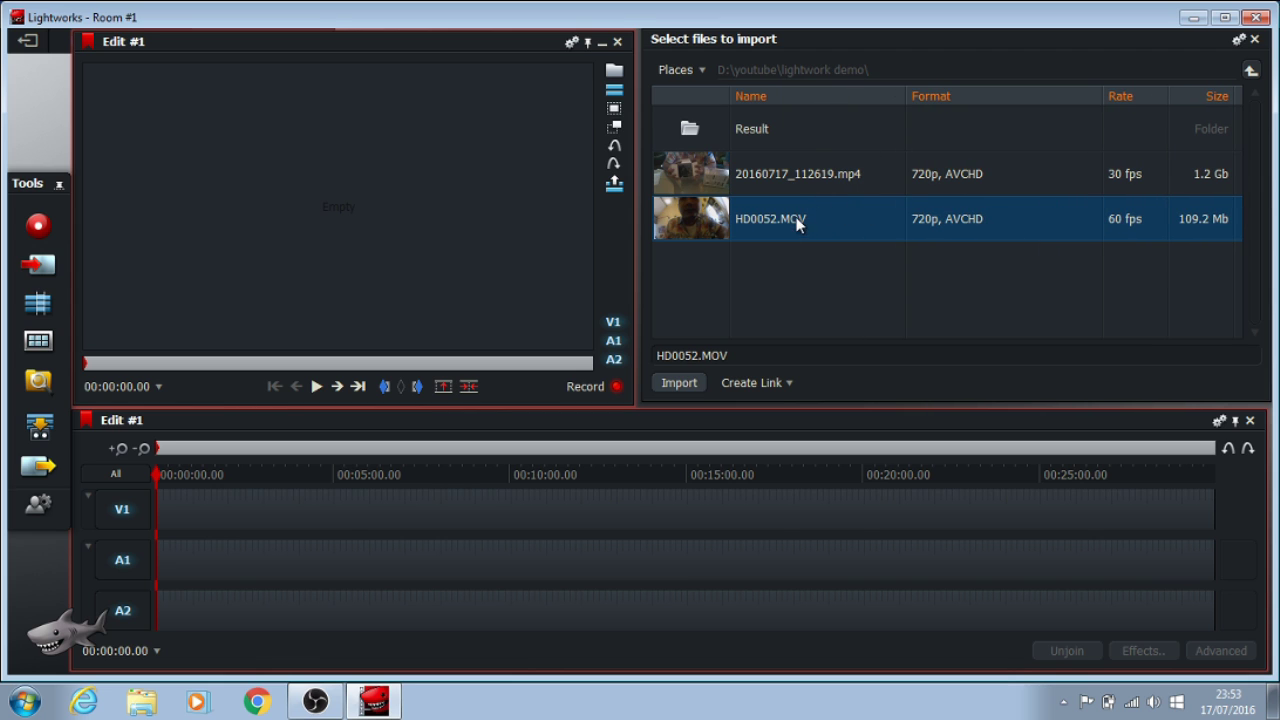
click(861, 174)
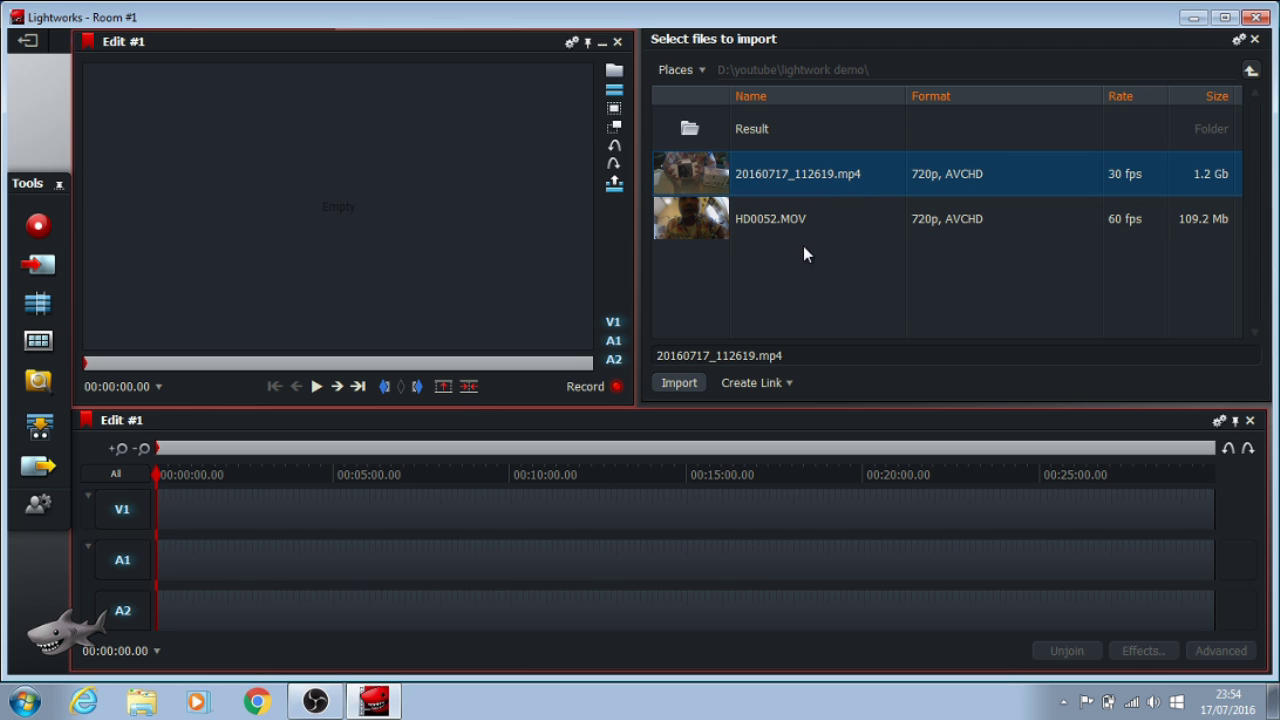
click(760, 227)
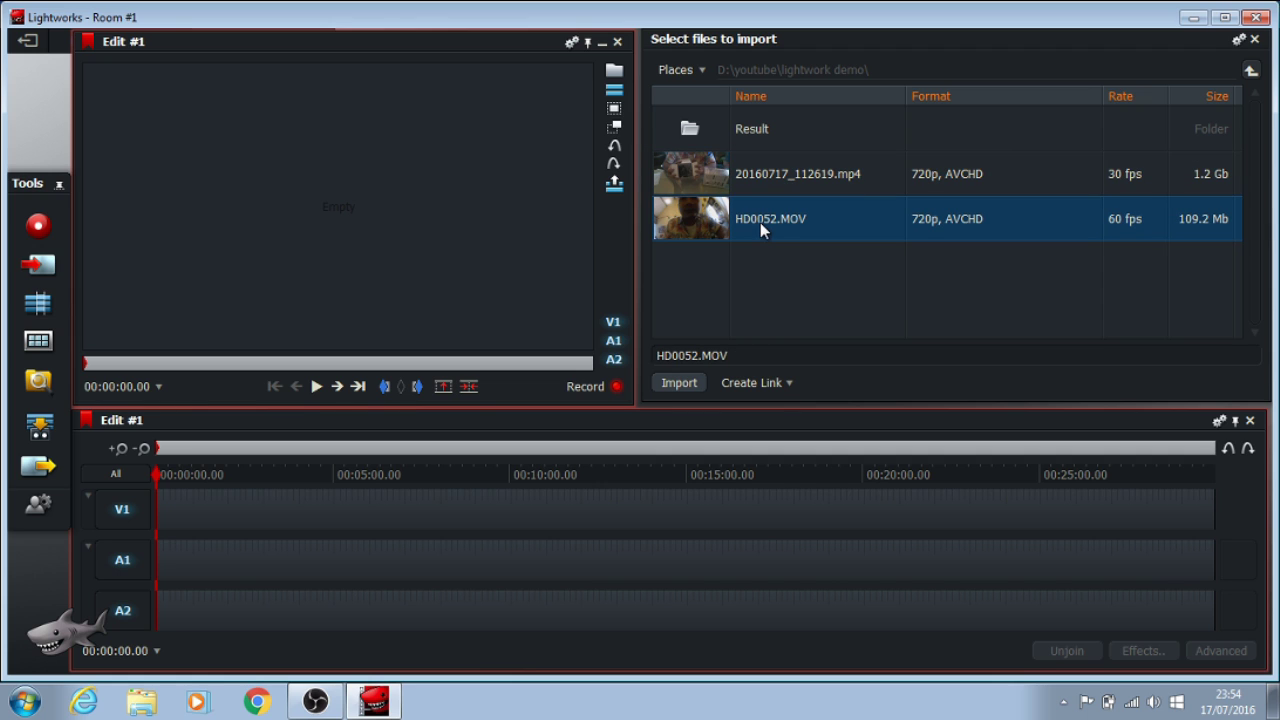
click(695, 180)
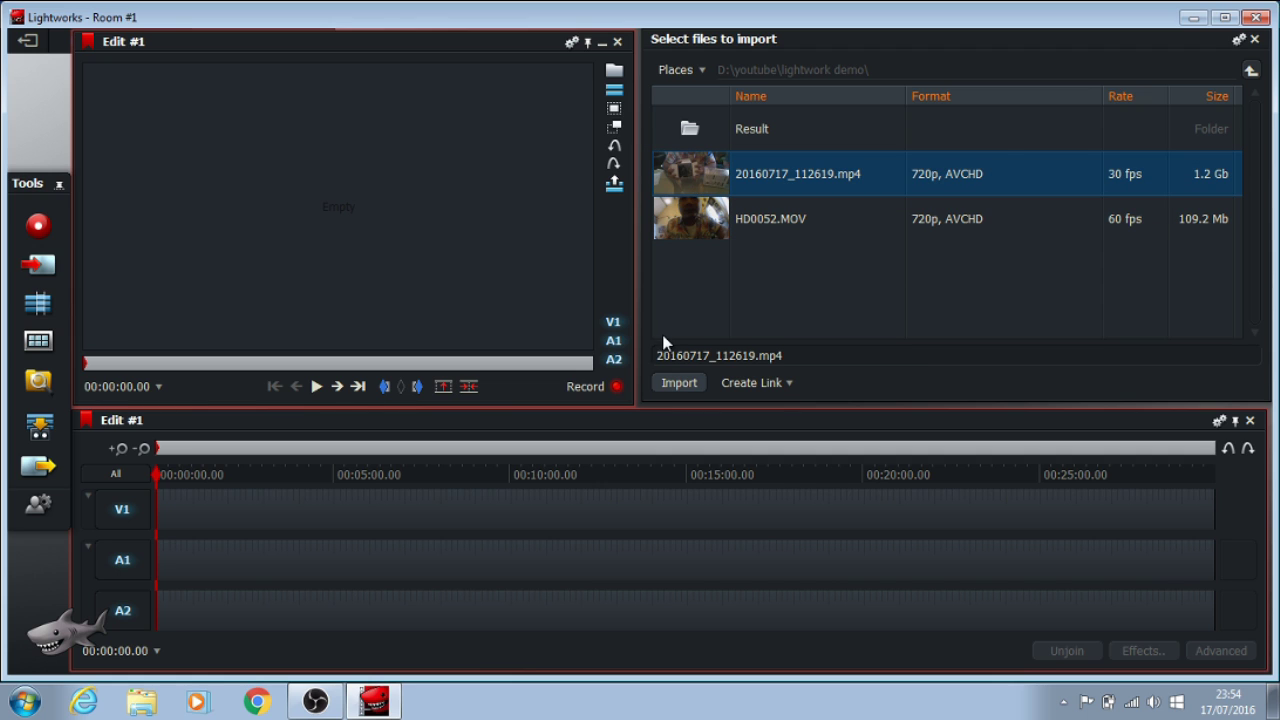
click(679, 384)
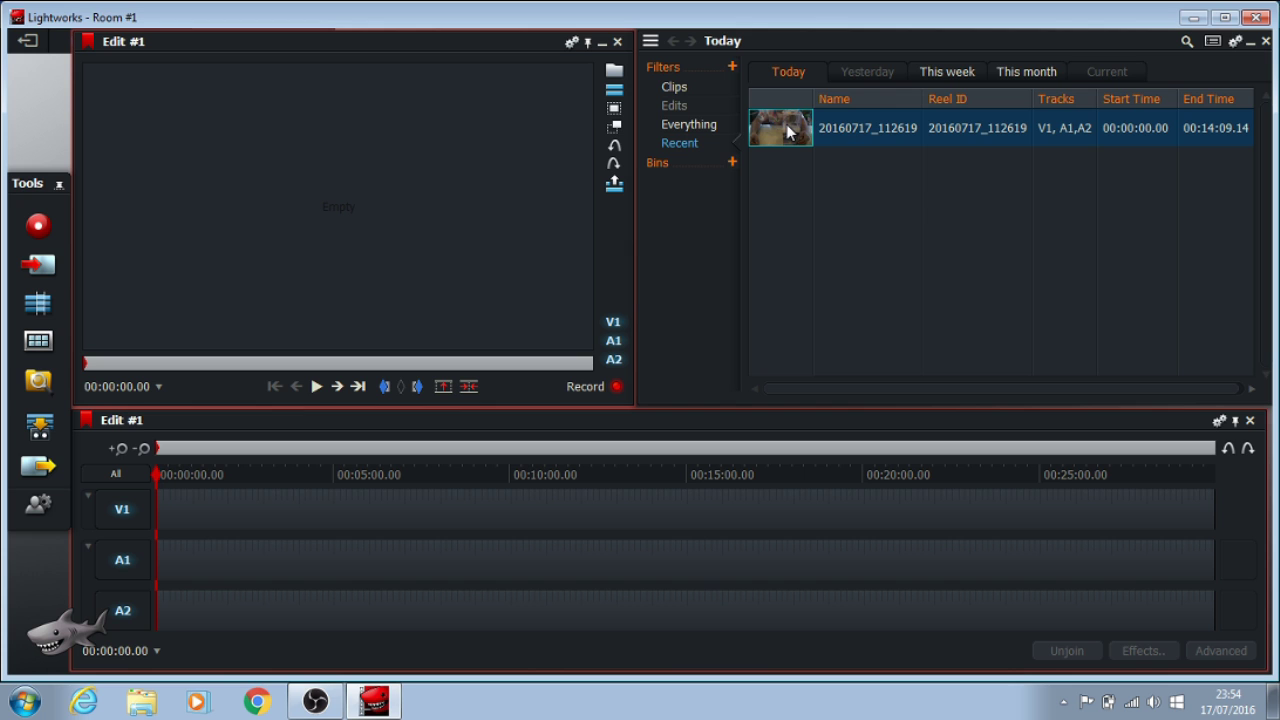
Place the 20160717_112619 clip at the start of the timeline and play its first few seconds.
drag(787, 130, 165, 543)
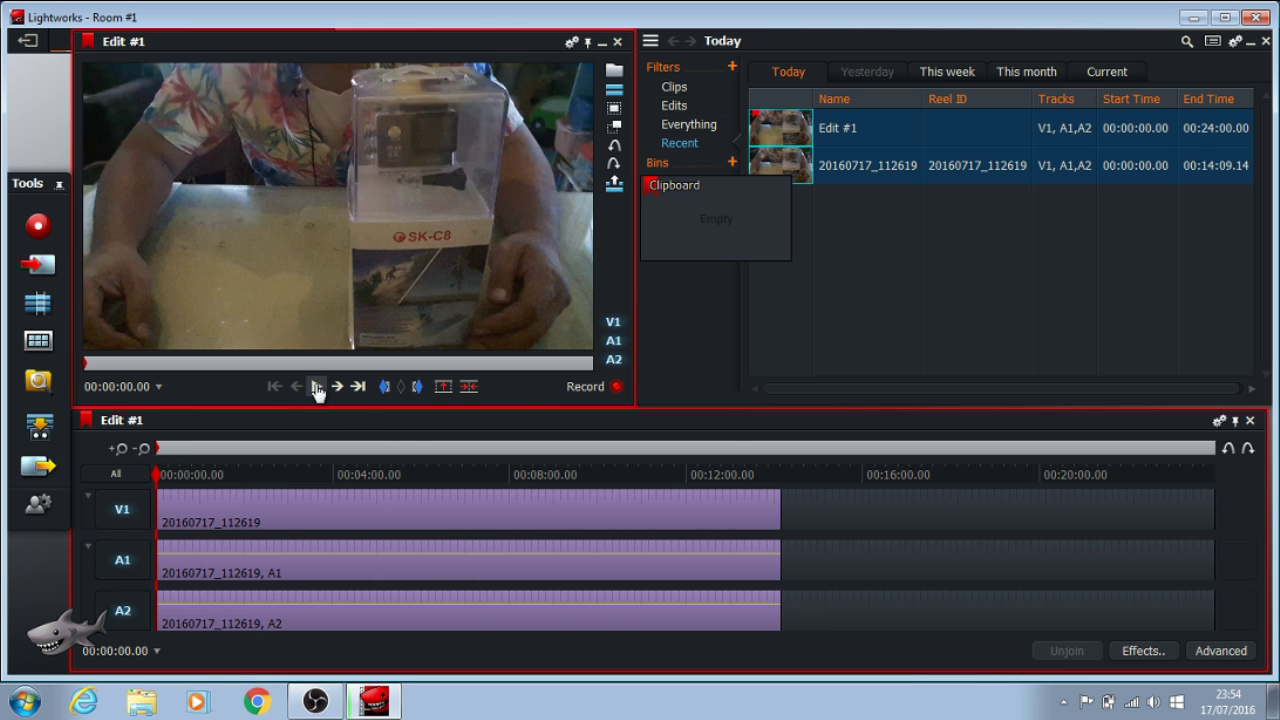
click(316, 386)
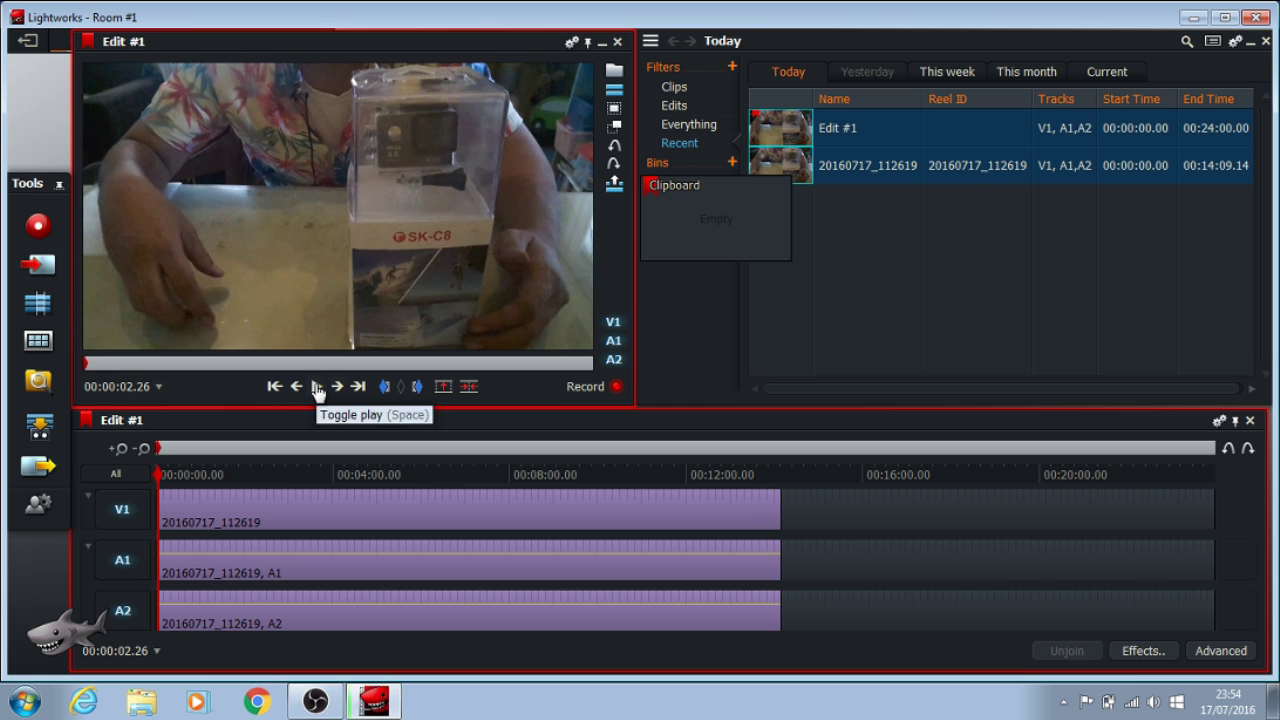
click(316, 386)
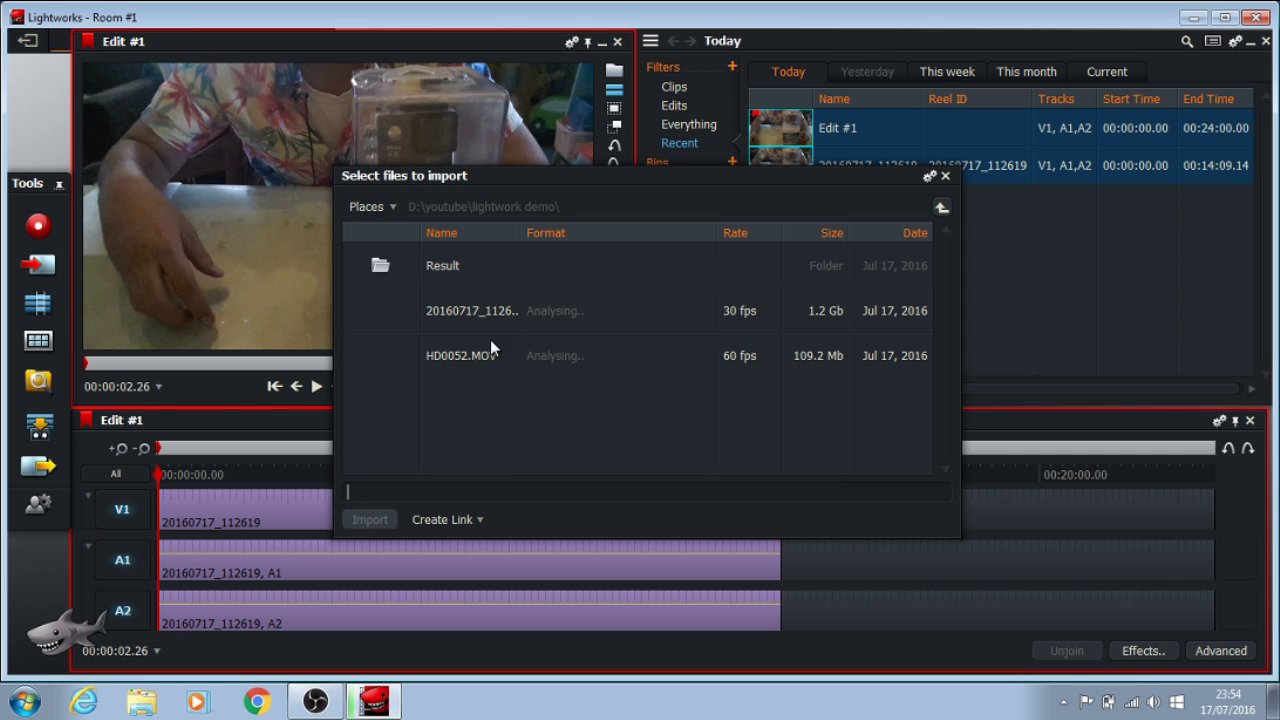
Import HD0052.MOV and place it on the timeline directly after the 20160717_112619 clip.
click(396, 366)
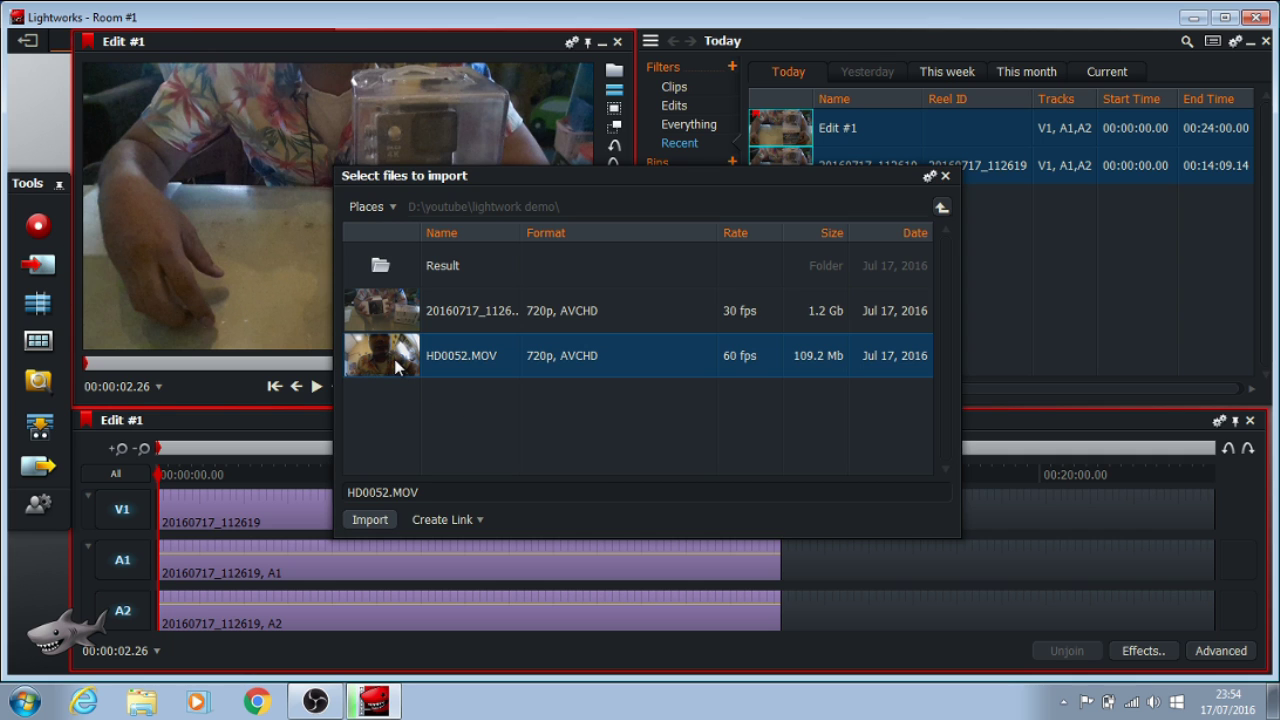
click(368, 520)
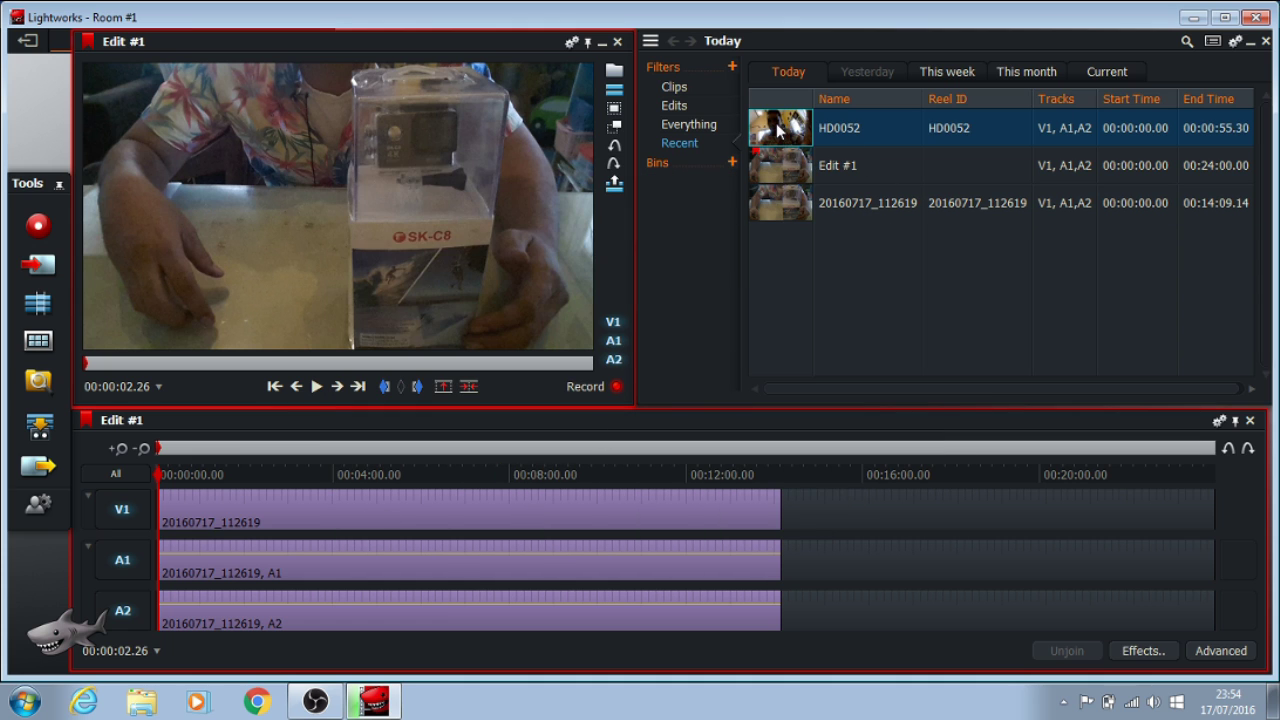
drag(777, 131, 787, 553)
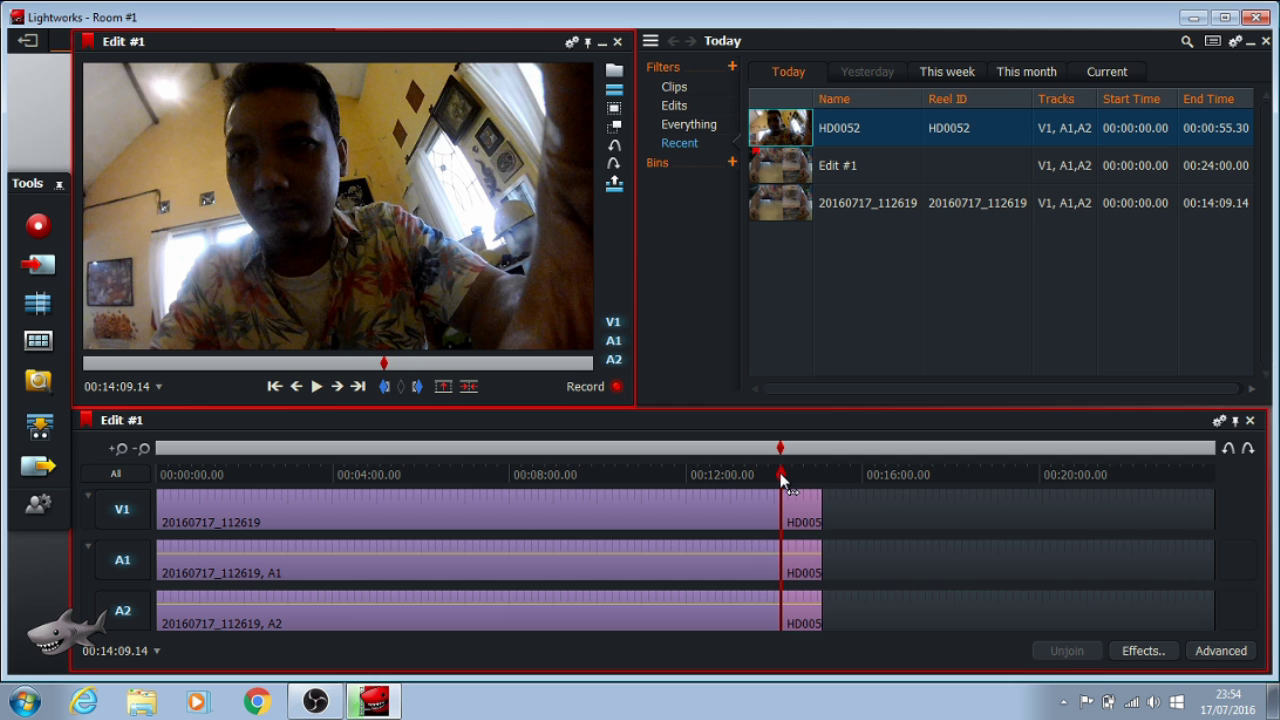
Scrub through both clips around their join, play part of the first clip's ending, and move the playhead to 00:09:13.26.
mouse_move(781, 474)
mouse_down()
mouse_move(708, 472)
mouse_move(762, 472)
mouse_move(720, 484)
mouse_move(794, 477)
mouse_up()
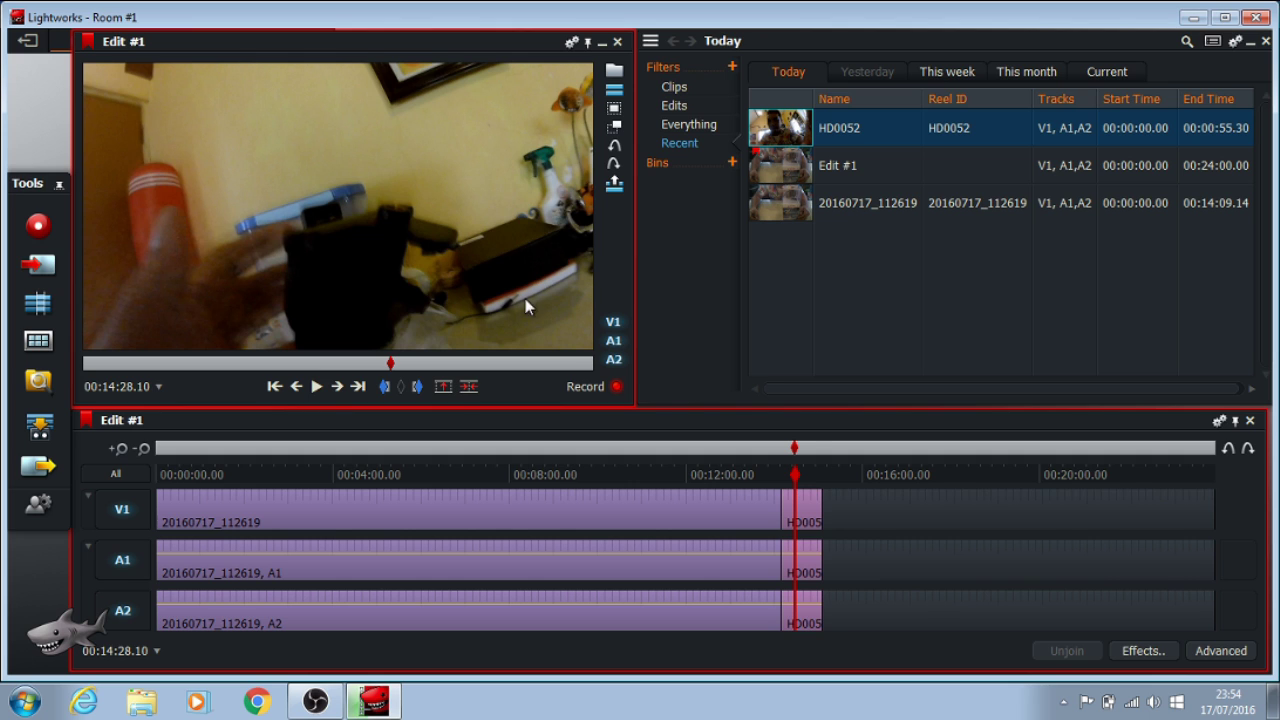
drag(797, 477, 754, 477)
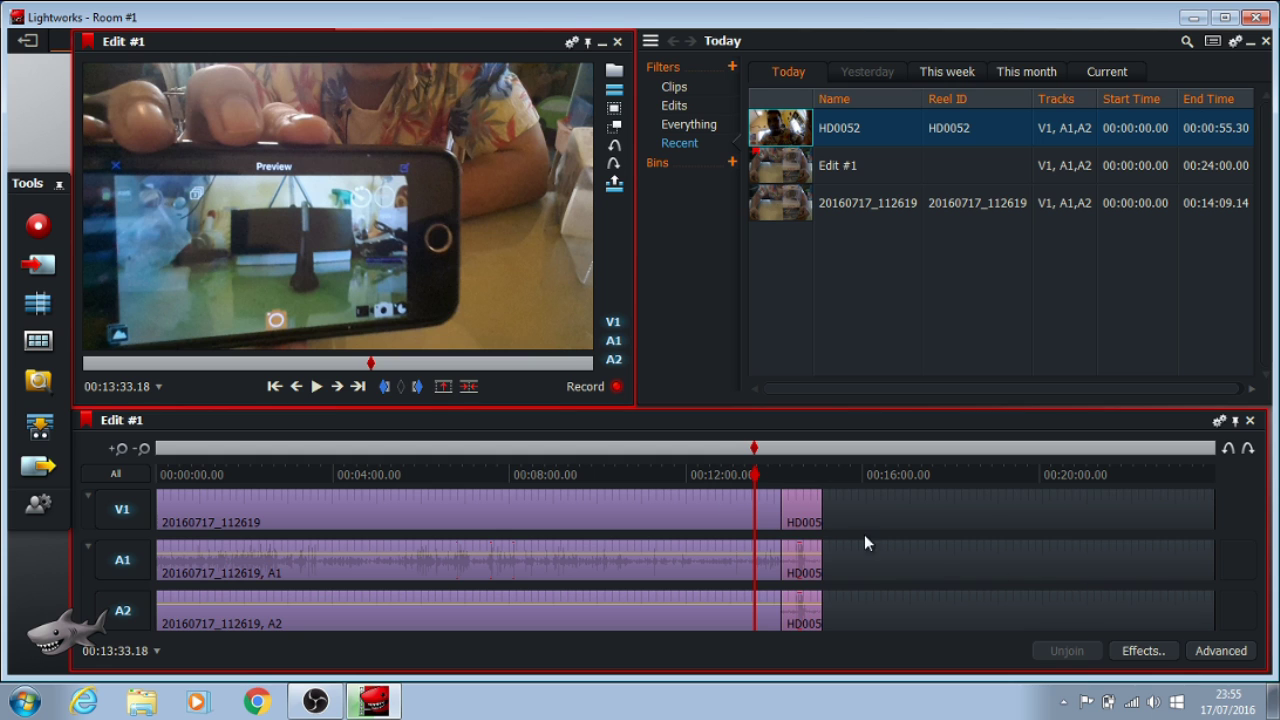
click(317, 387)
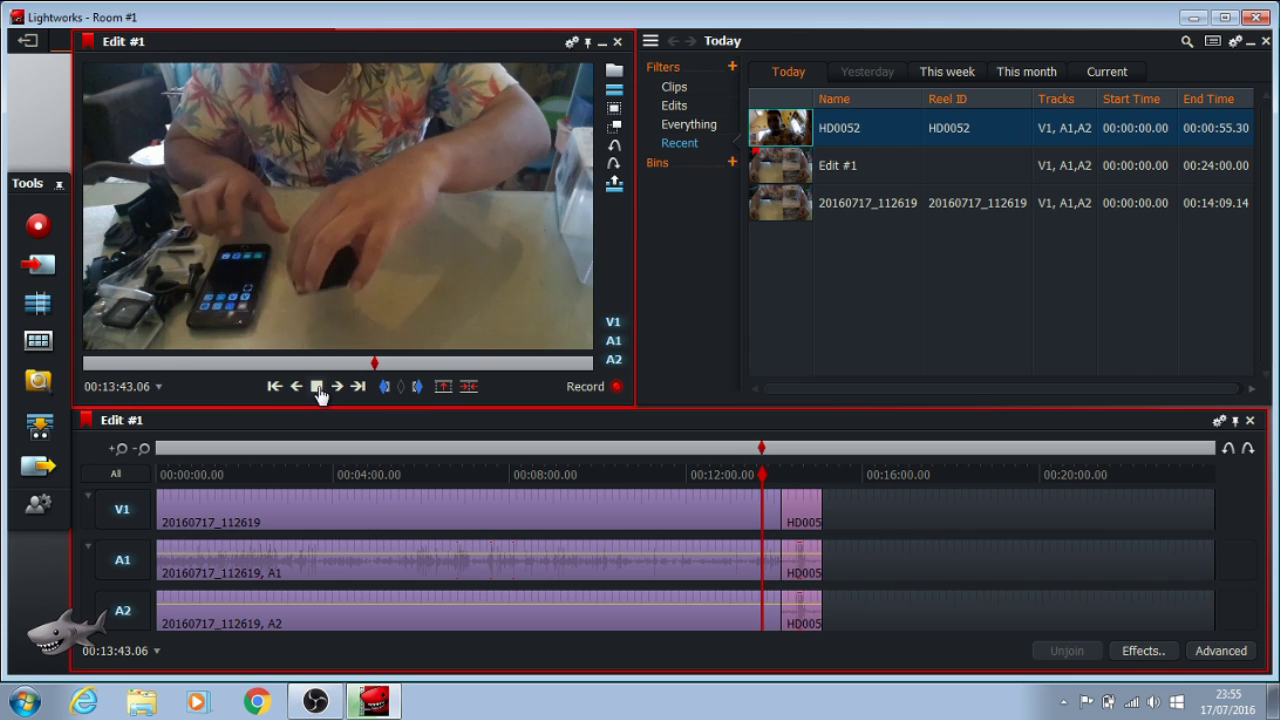
click(317, 388)
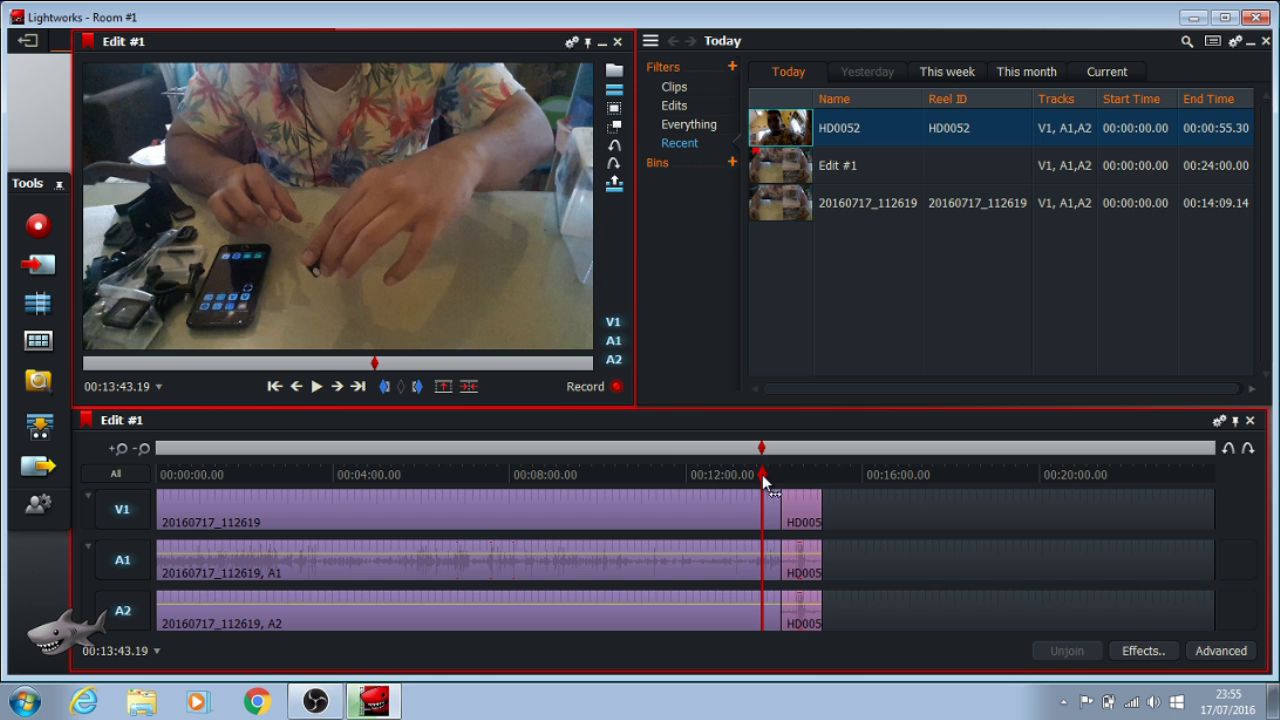
drag(762, 474, 562, 503)
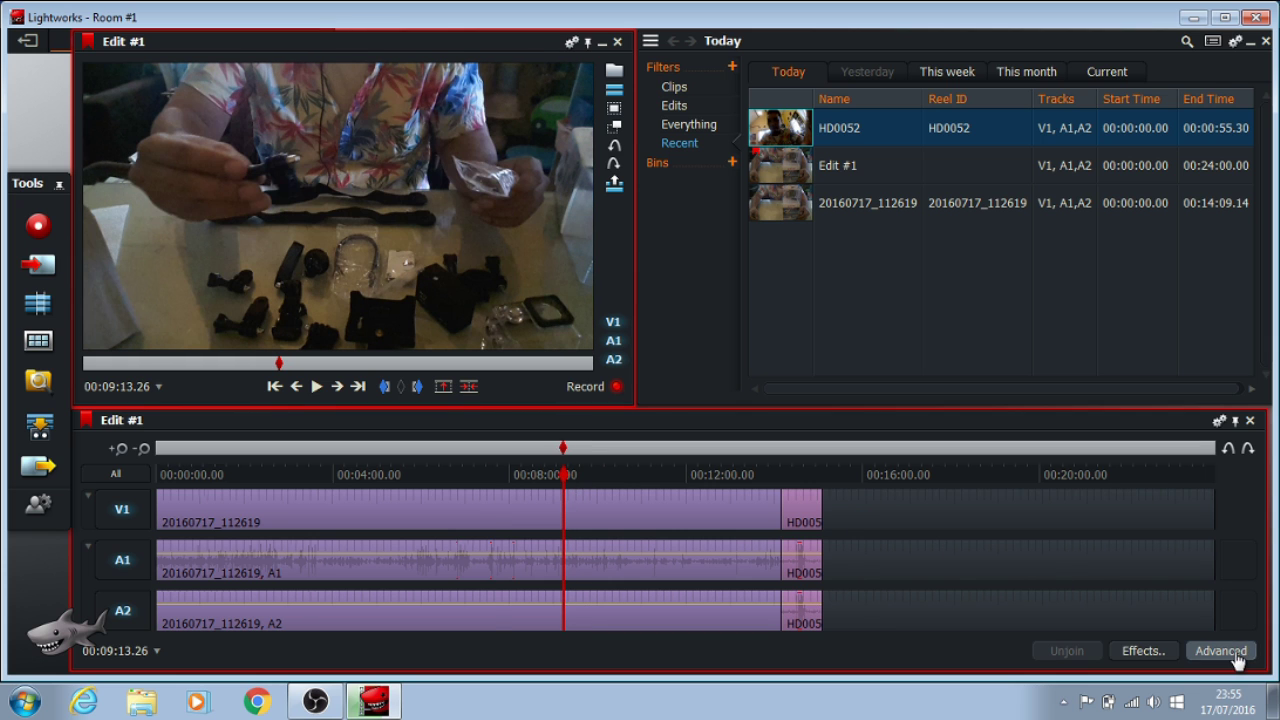
Show the advanced track controls and set the first clip's sound level to +10 dB on tracks A1 and A2.
click(1236, 653)
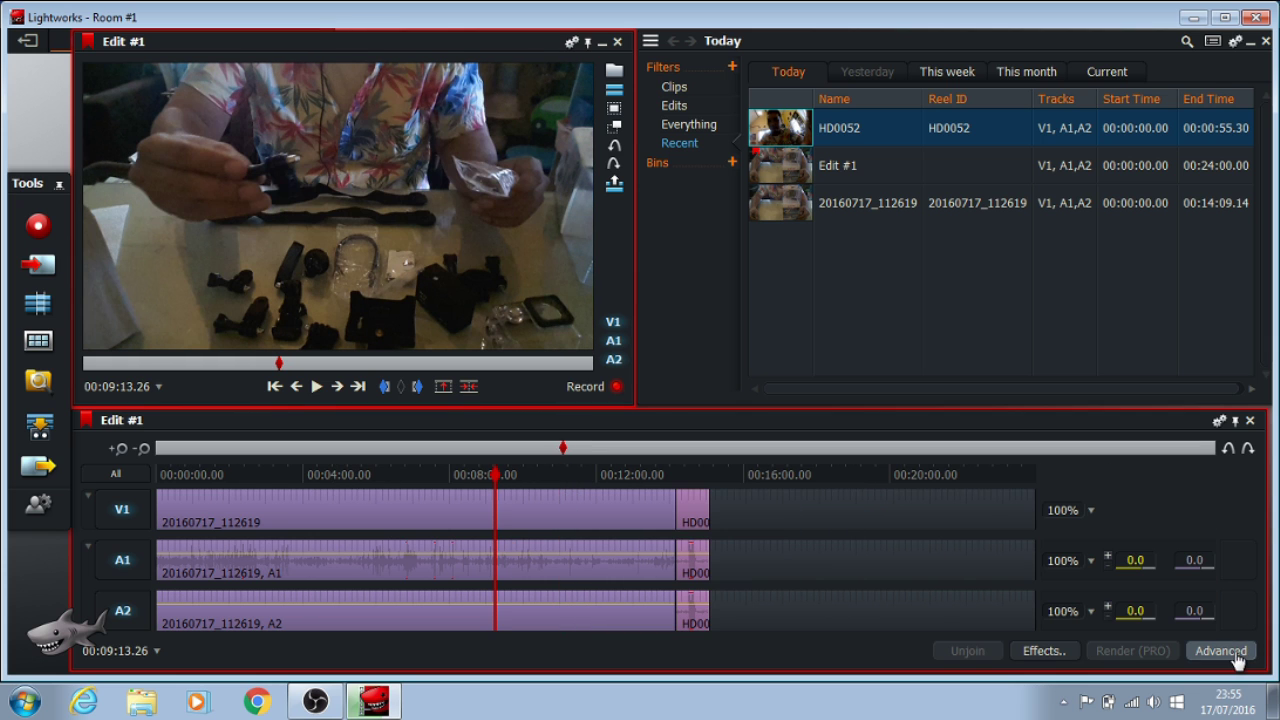
click(1145, 559)
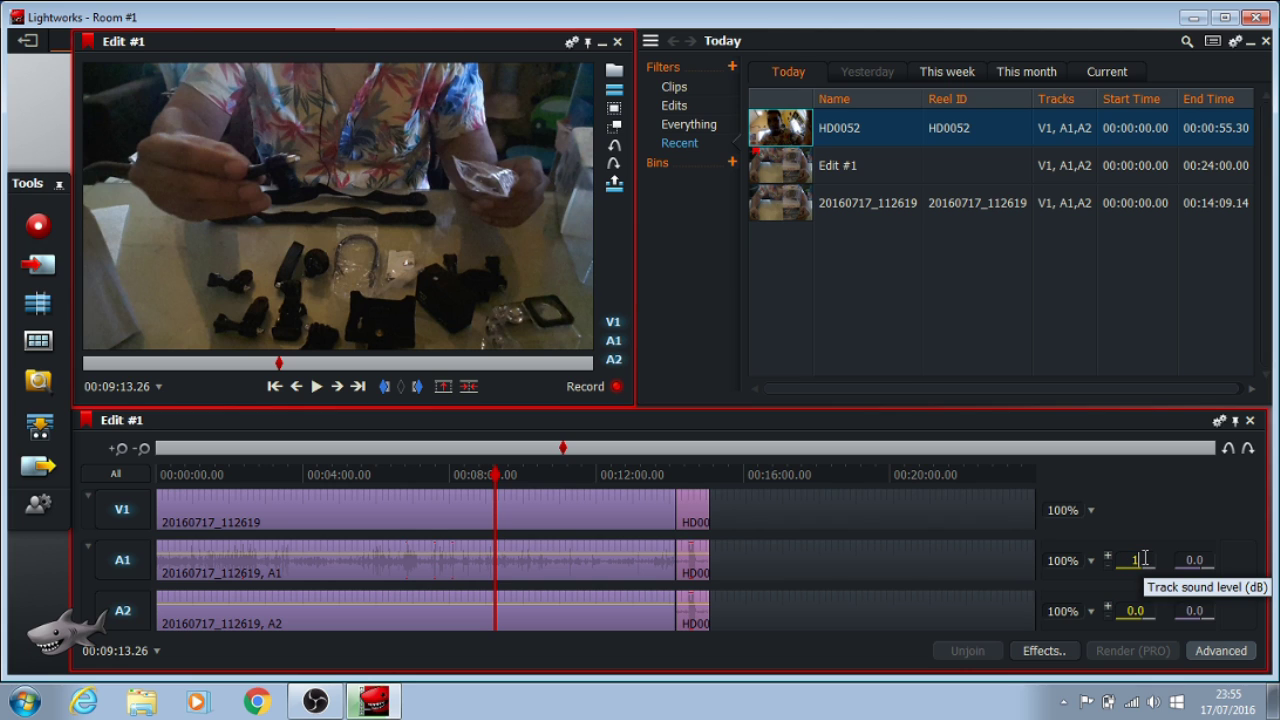
click(1143, 610)
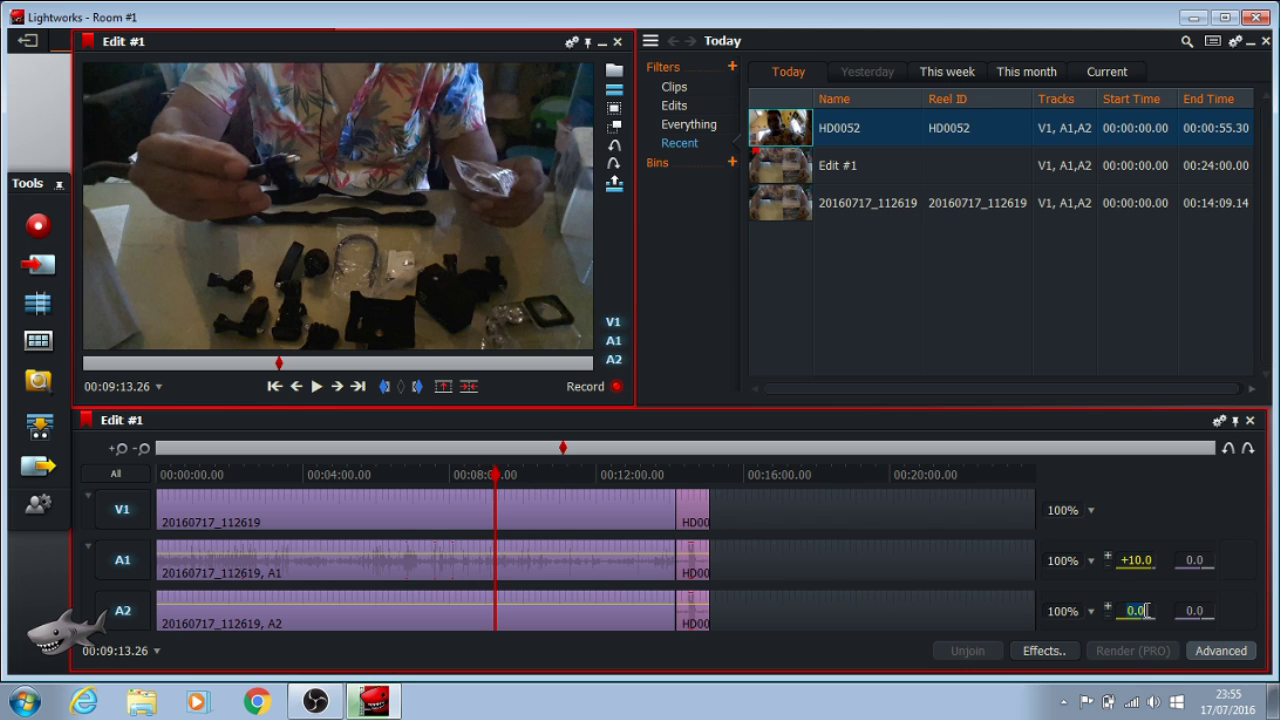
text(1)
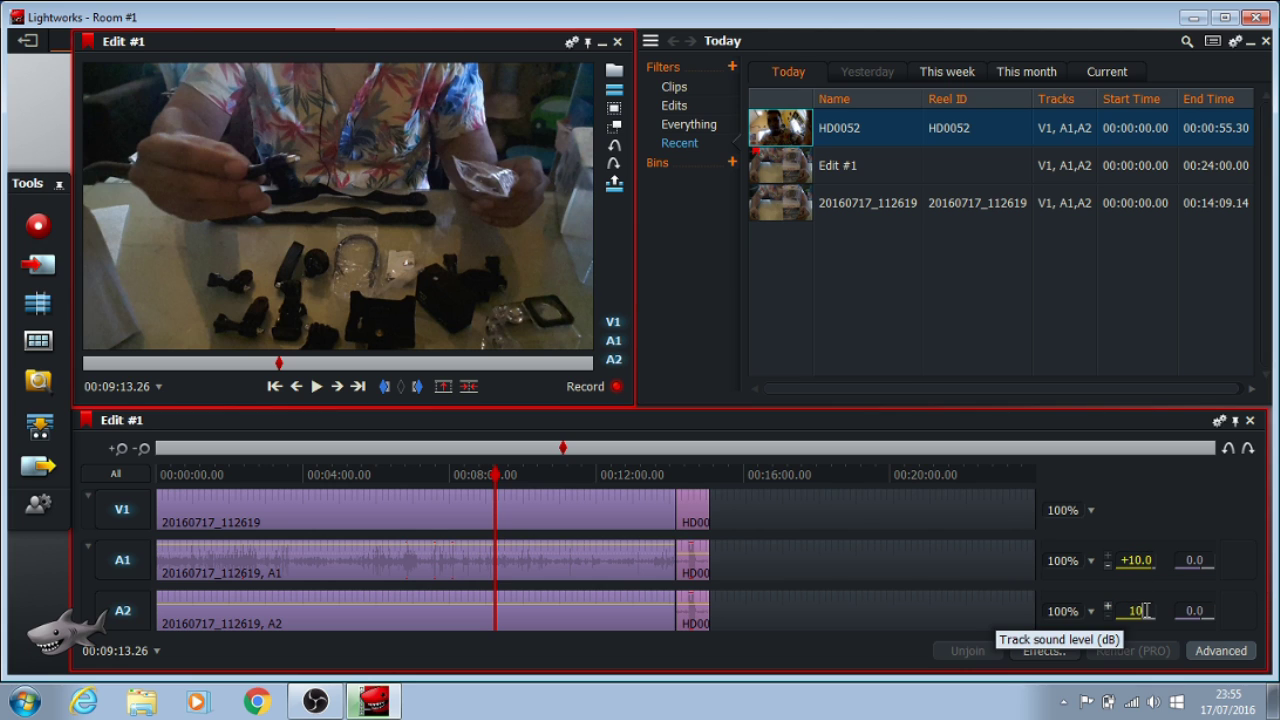
text(0)
key(Return)
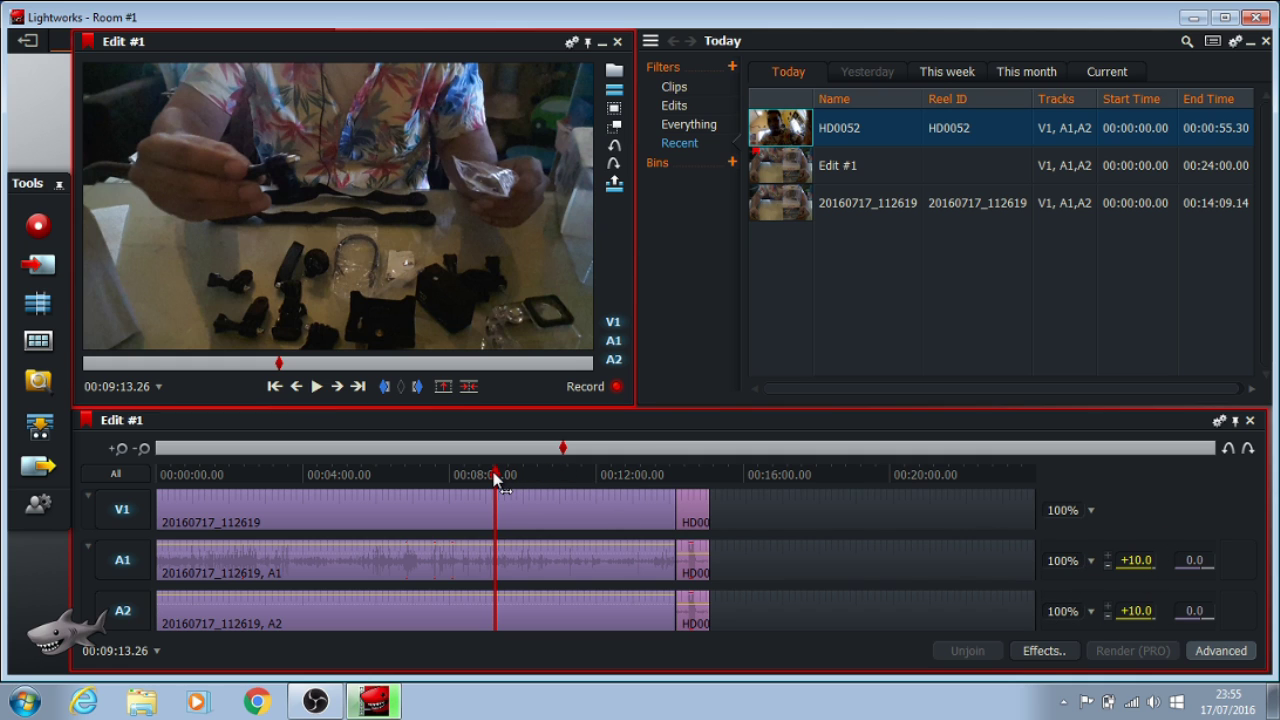
Move the playhead into the HD0052 clip at 00:14:33.06 and set its A1 and A2 sound levels to +10 dB.
drag(494, 476, 690, 476)
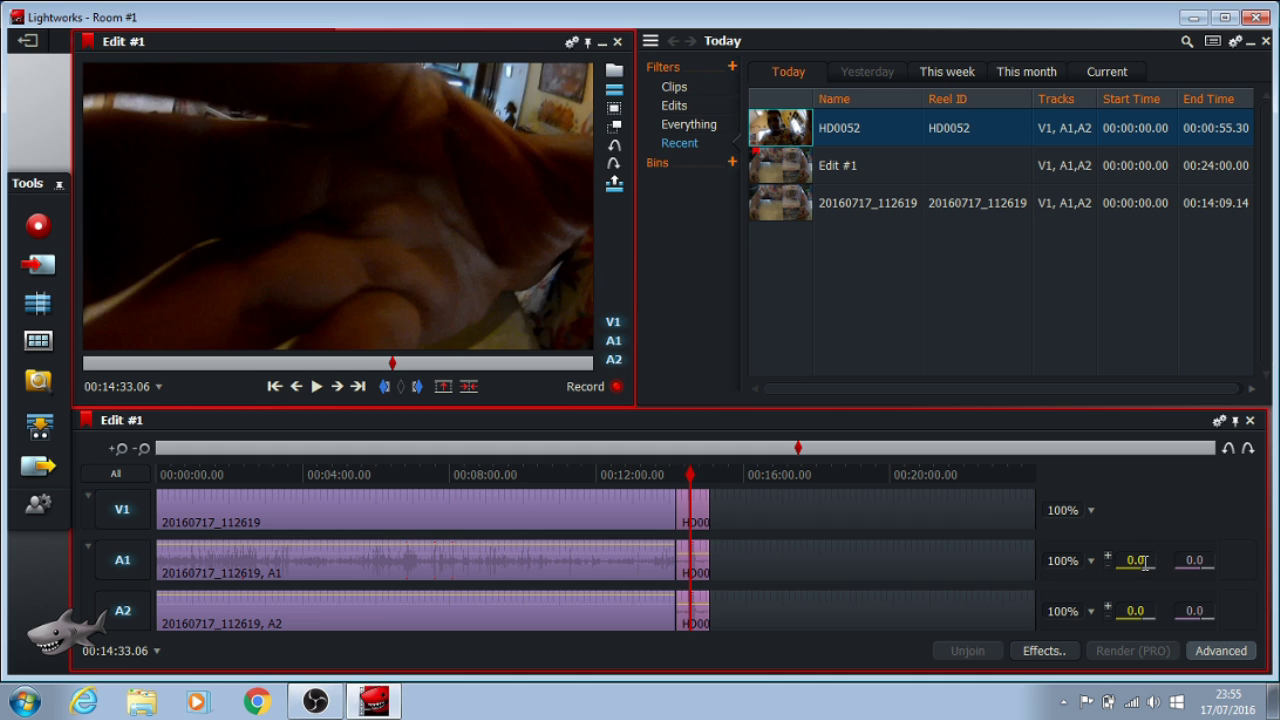
click(1152, 560)
text(10)
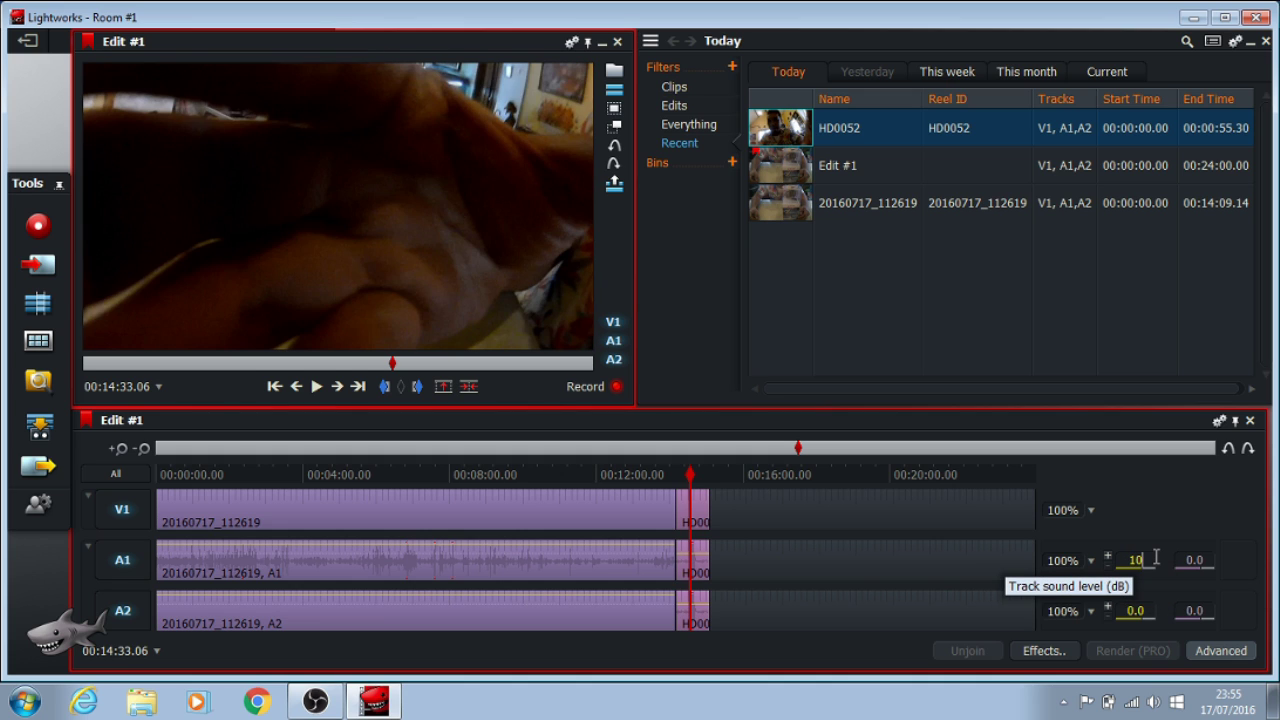
click(1140, 610)
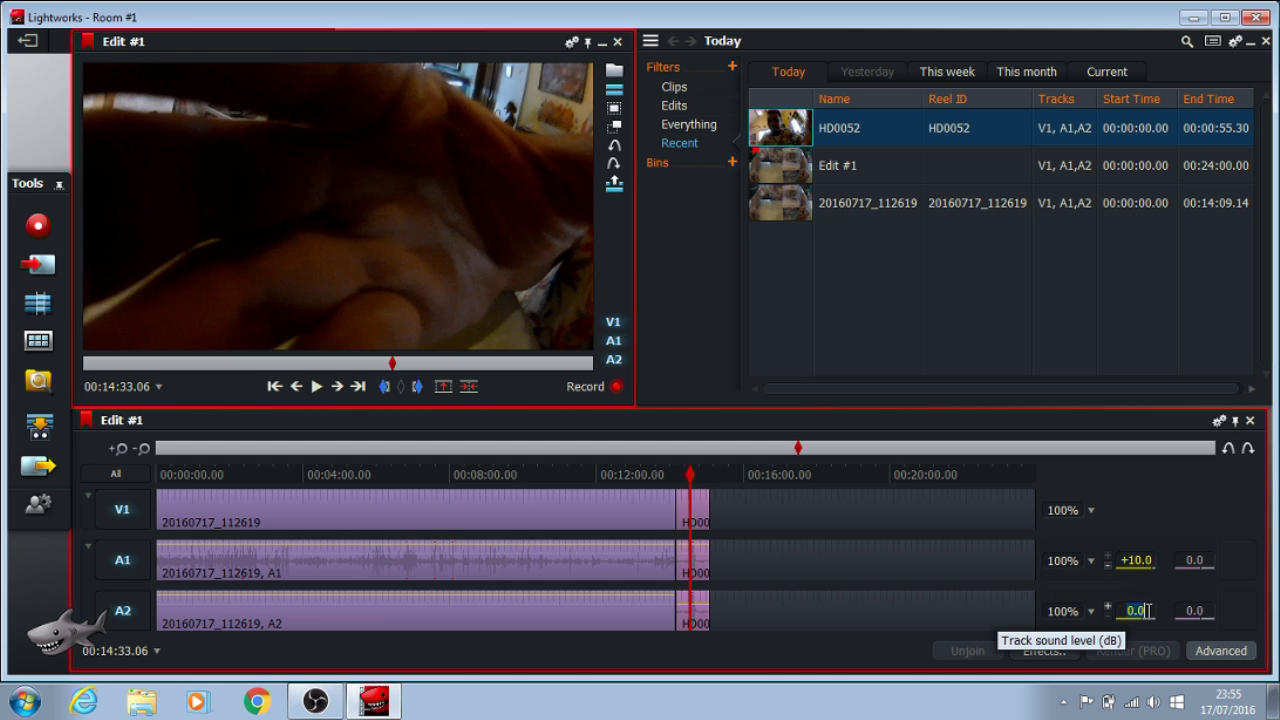
text(10)
click(1149, 521)
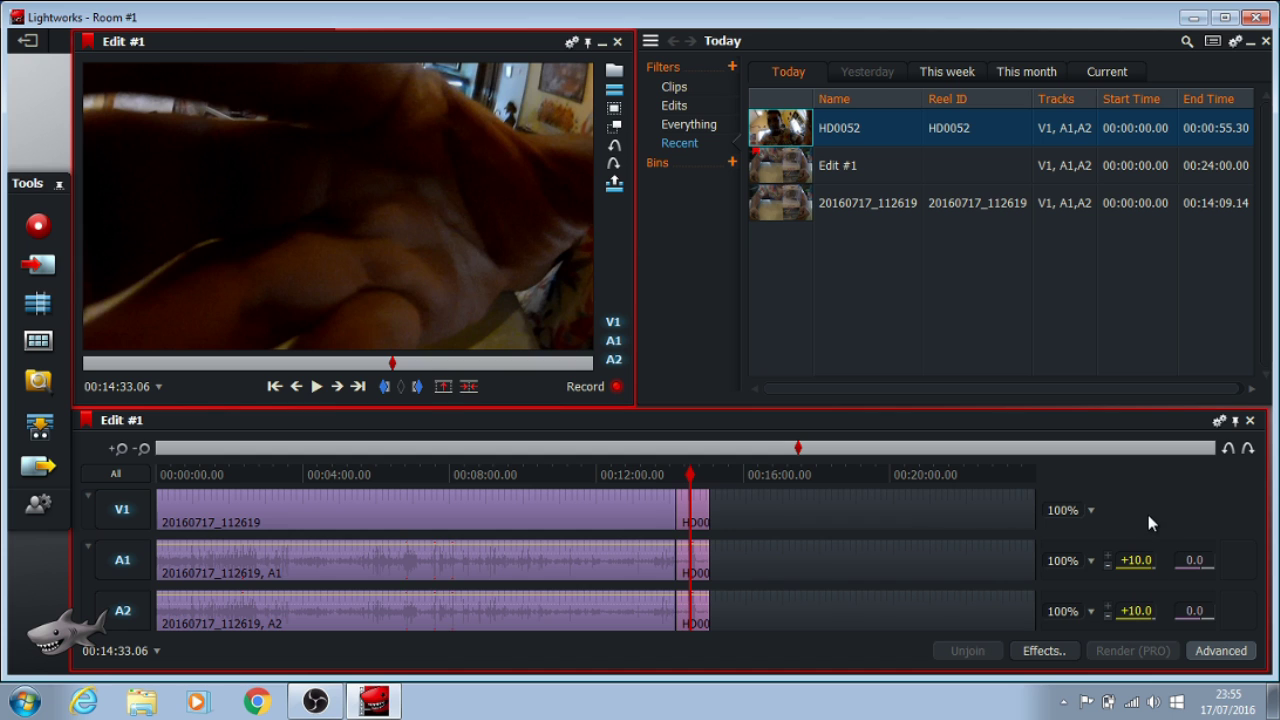
Move the playhead back to about 00:11:09 and play a short part of the first clip to check its sound.
click(673, 476)
drag(673, 476, 563, 478)
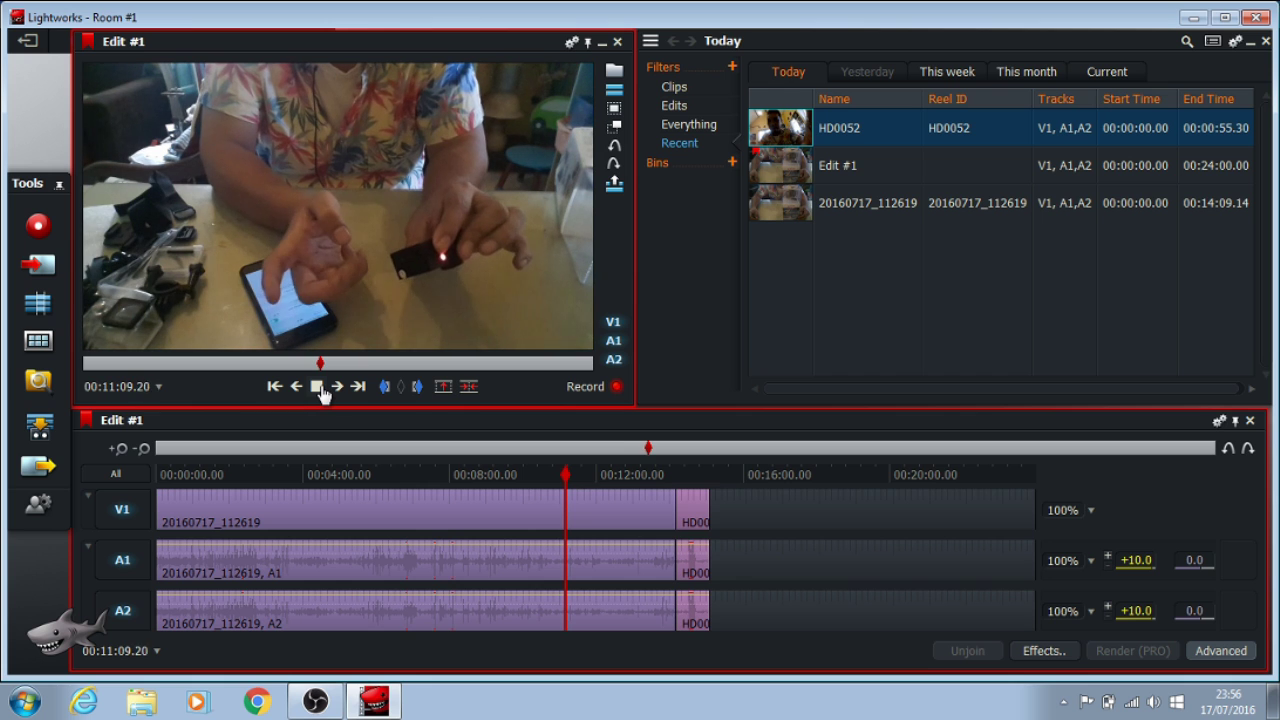
click(318, 388)
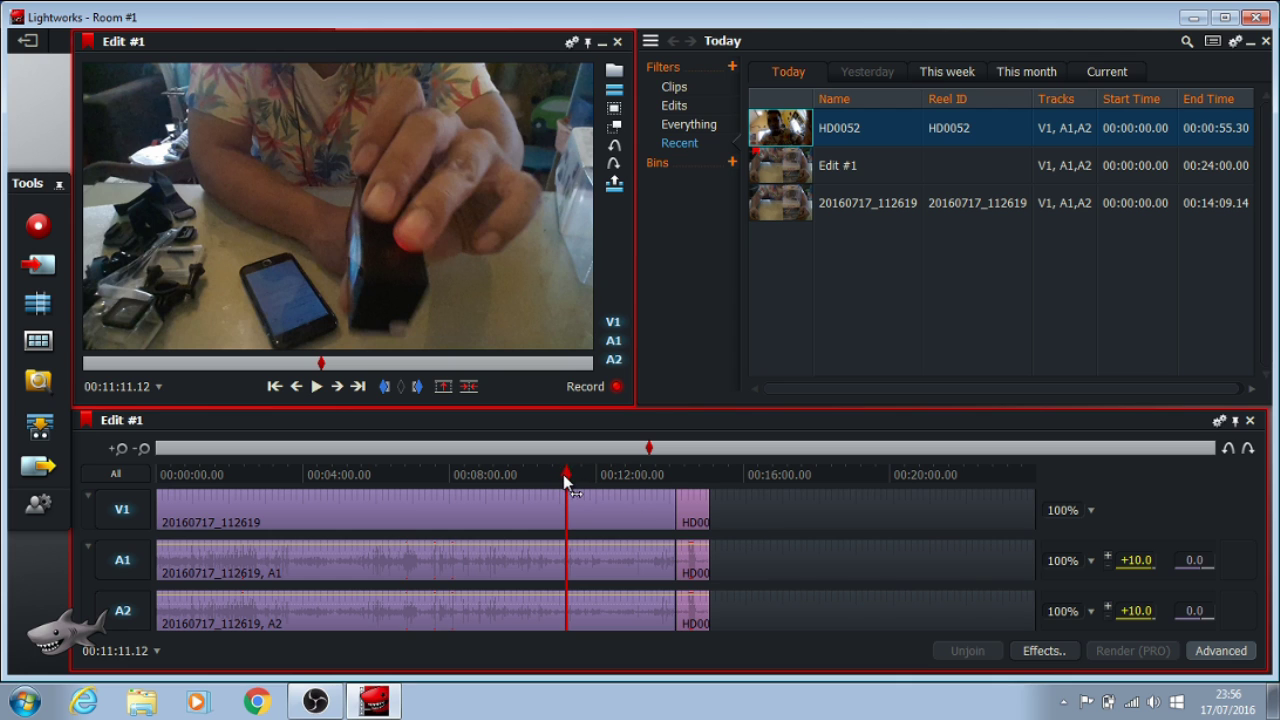
Position the playhead at 00:14:34.22 in the HD0052 clip and add the Titles #1 effect to it.
drag(568, 480, 686, 478)
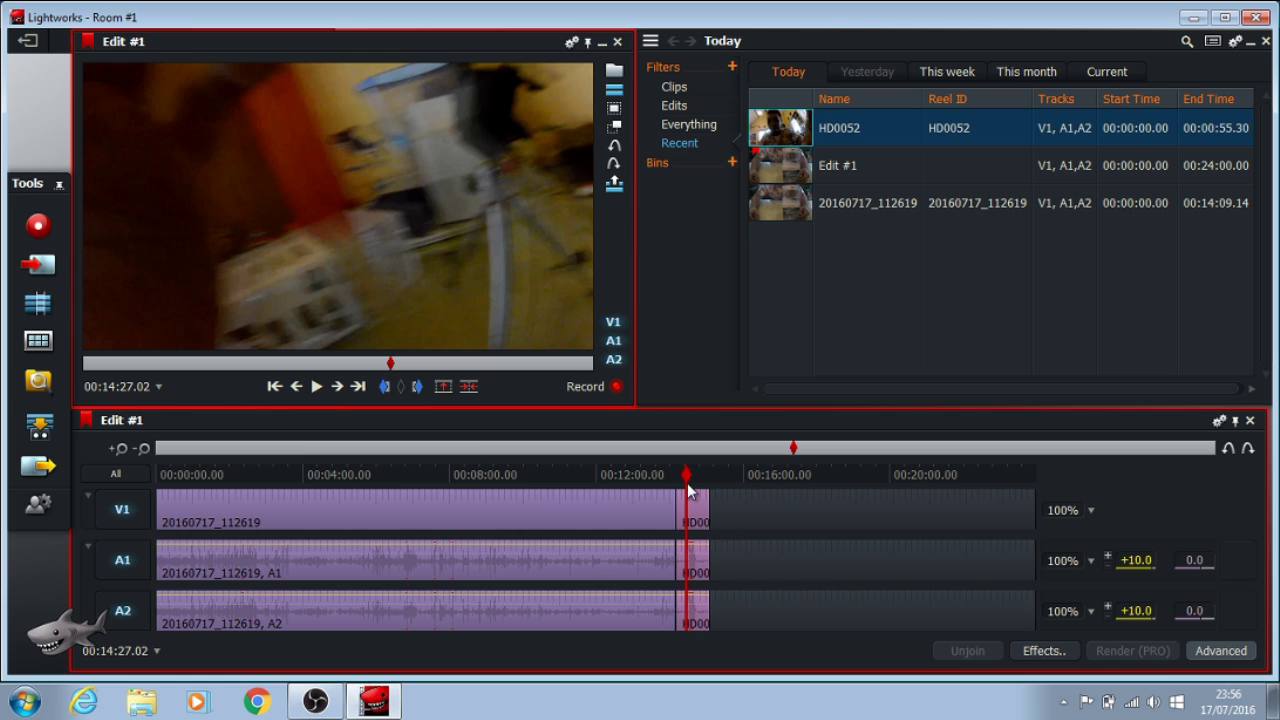
drag(688, 478, 691, 478)
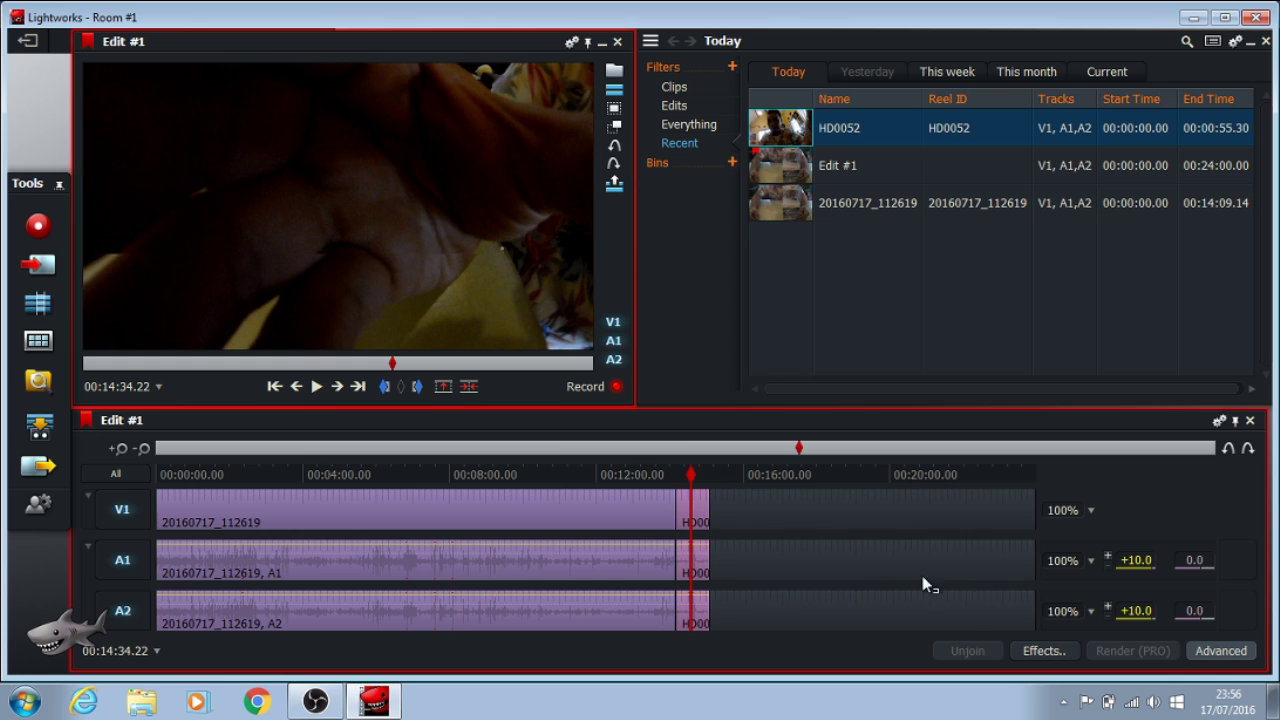
click(1043, 651)
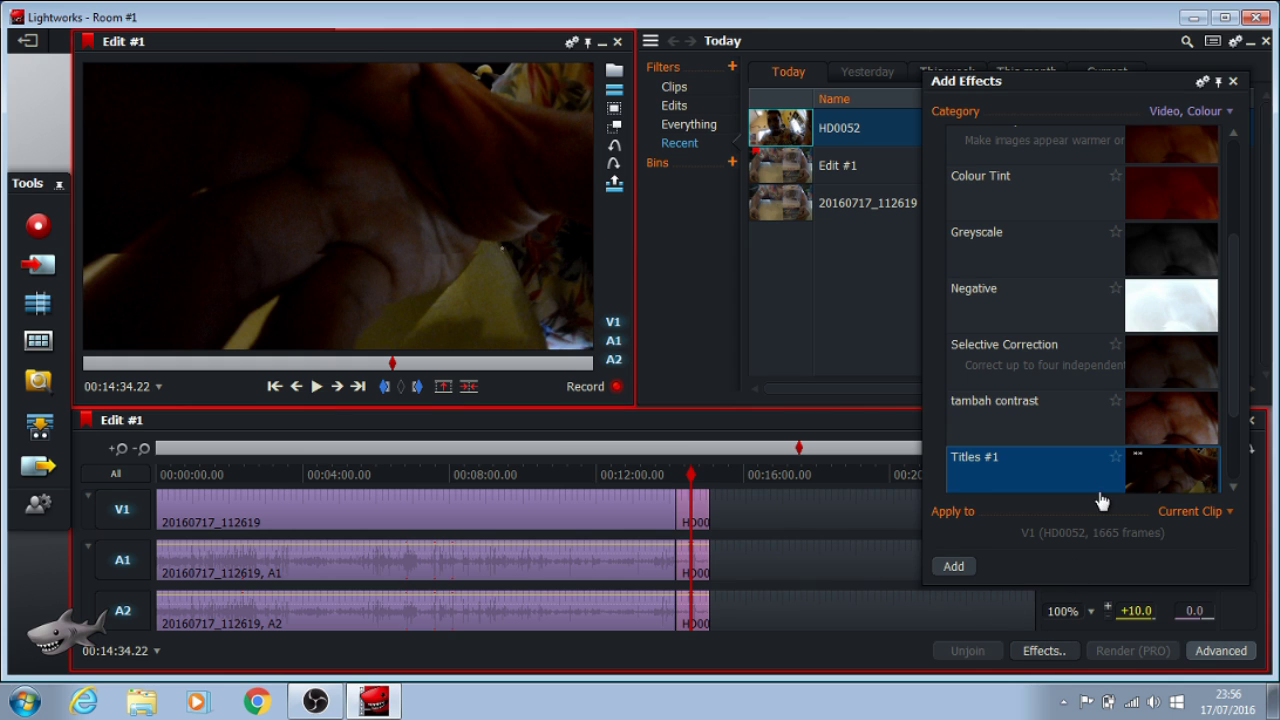
scroll(1080, 450, down, 2)
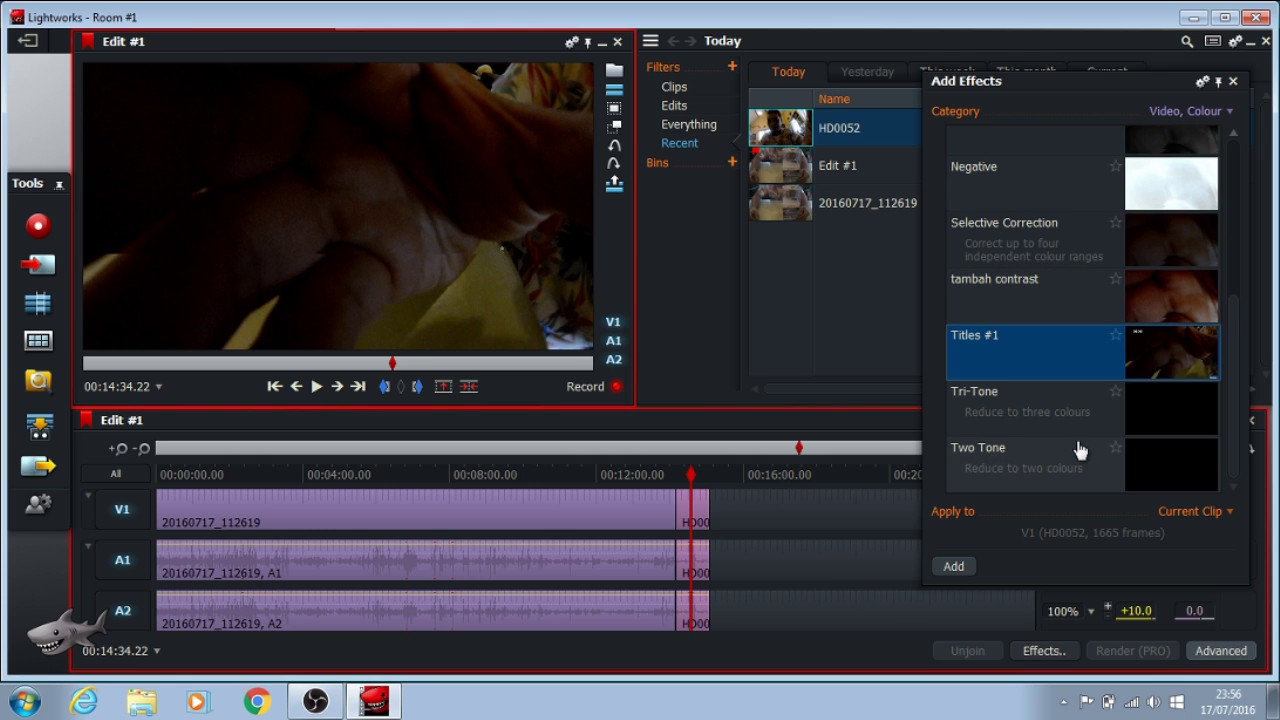
scroll(1080, 450, up, 4)
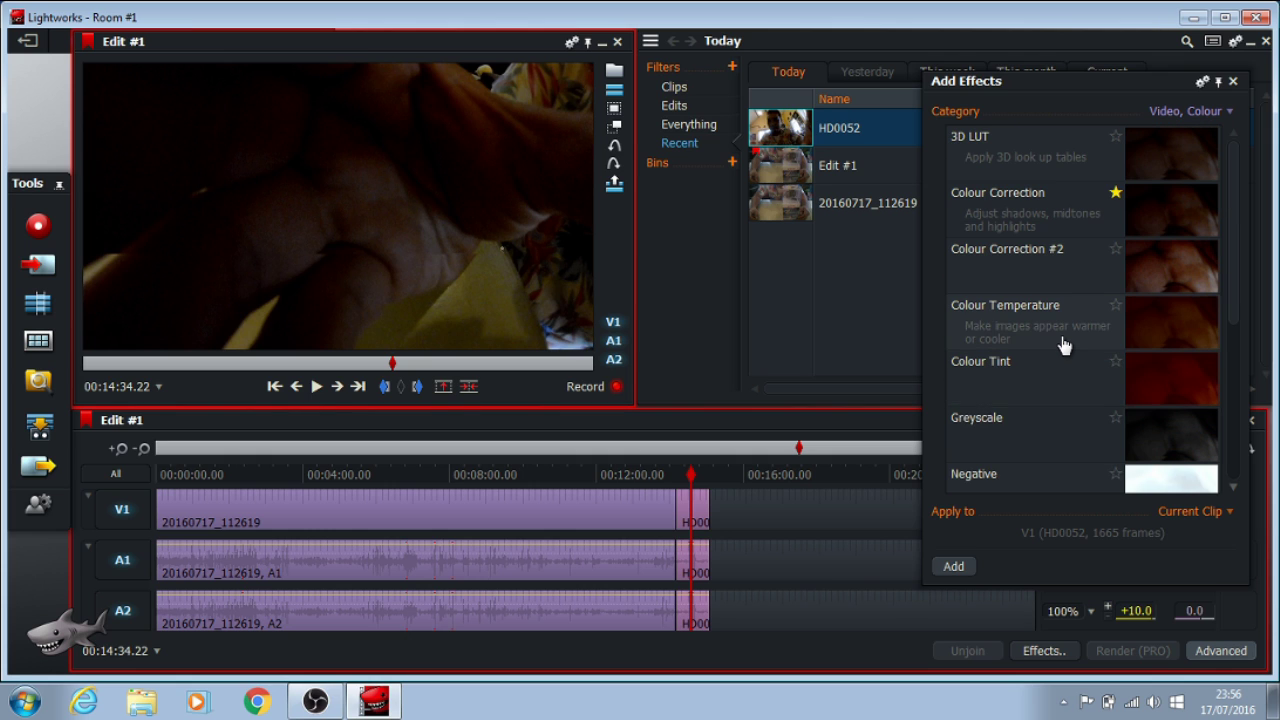
scroll(1064, 345, down, 5)
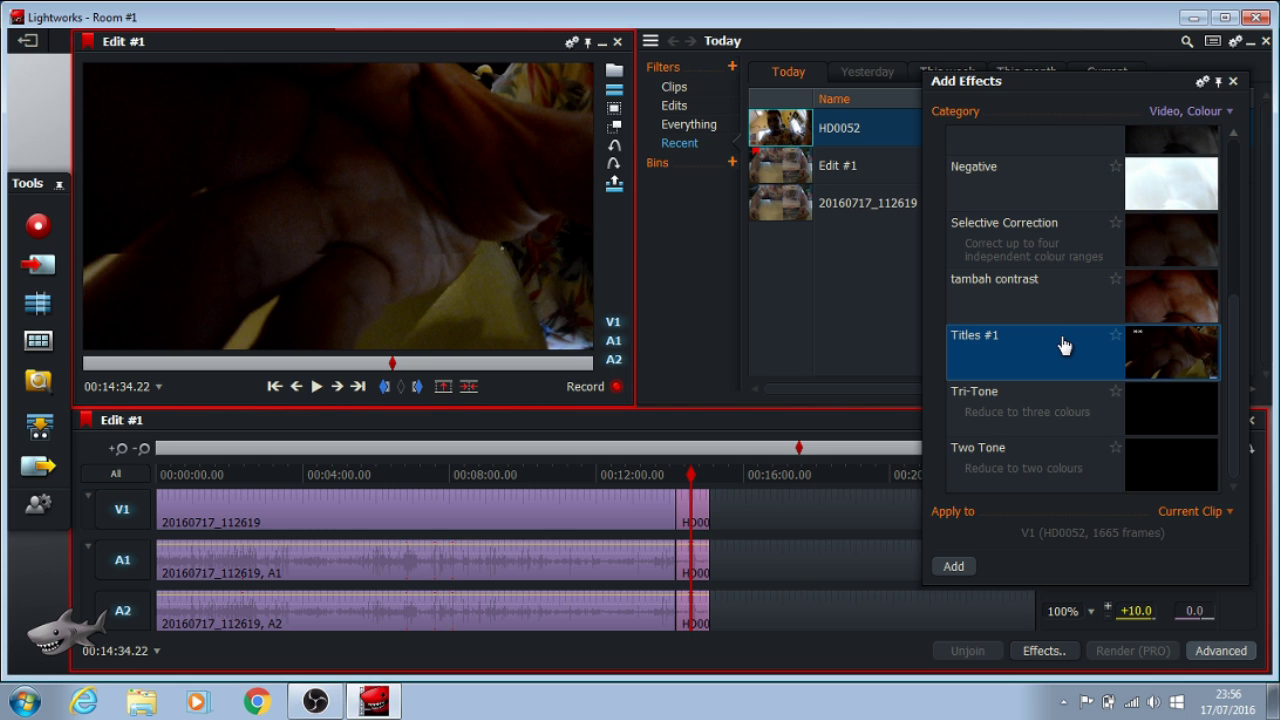
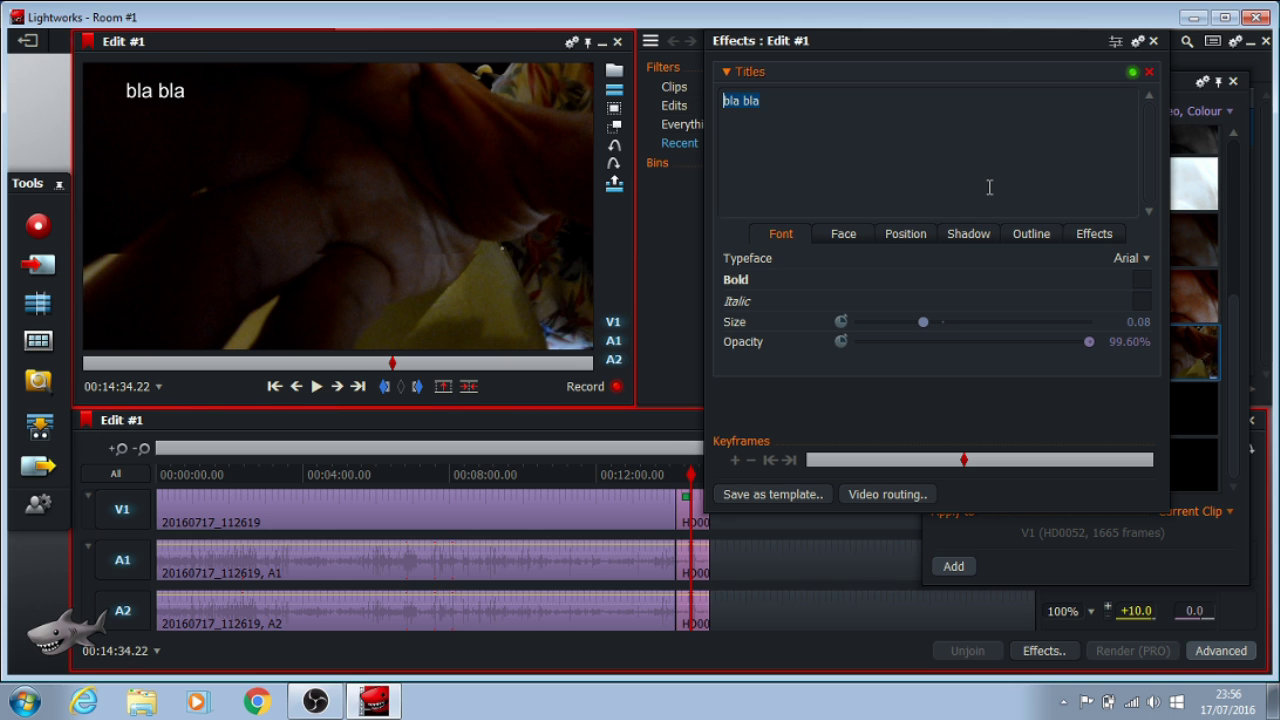
Replace the title's text with "anything you like".
text(anythi)
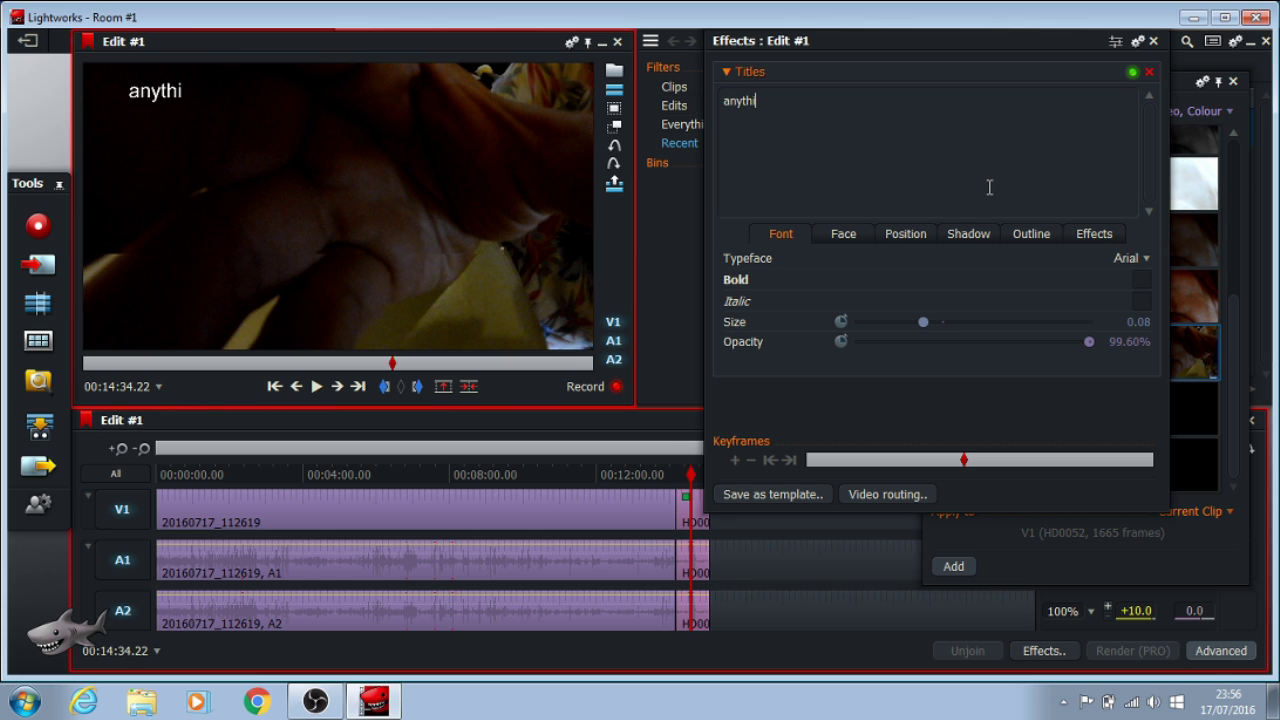
text(nk)
key(BackSpace)
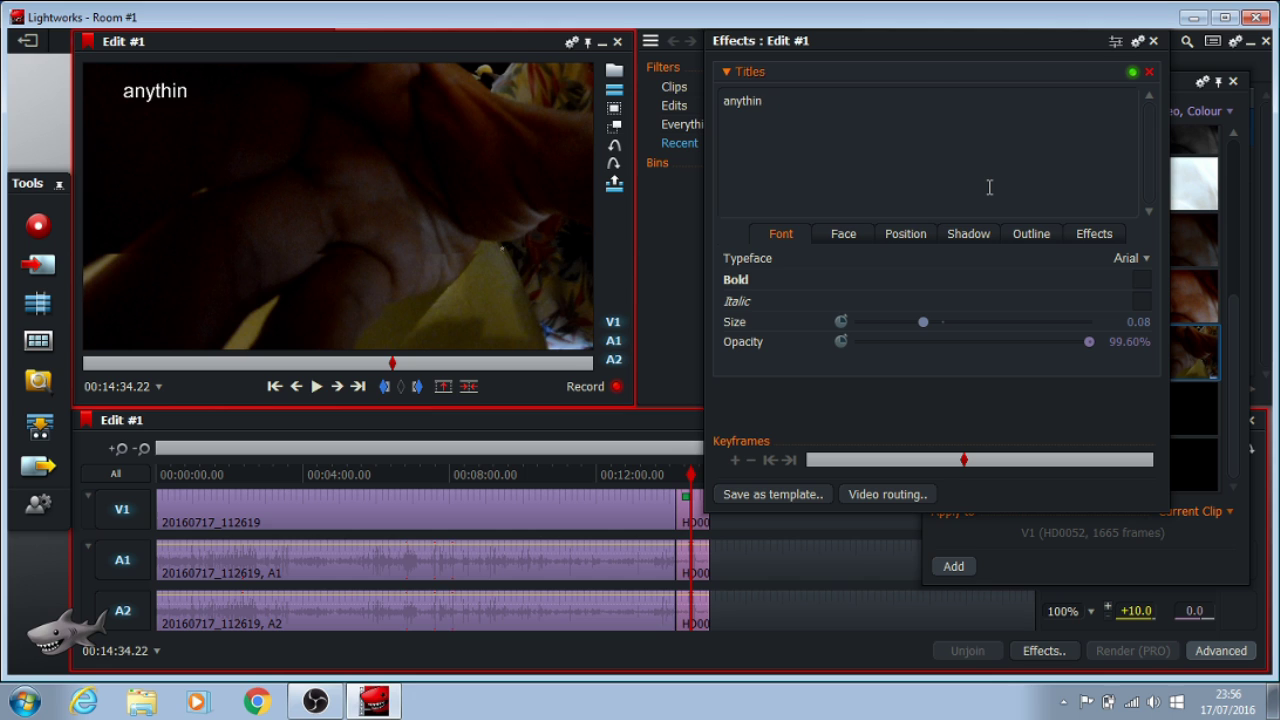
text(g you likr)
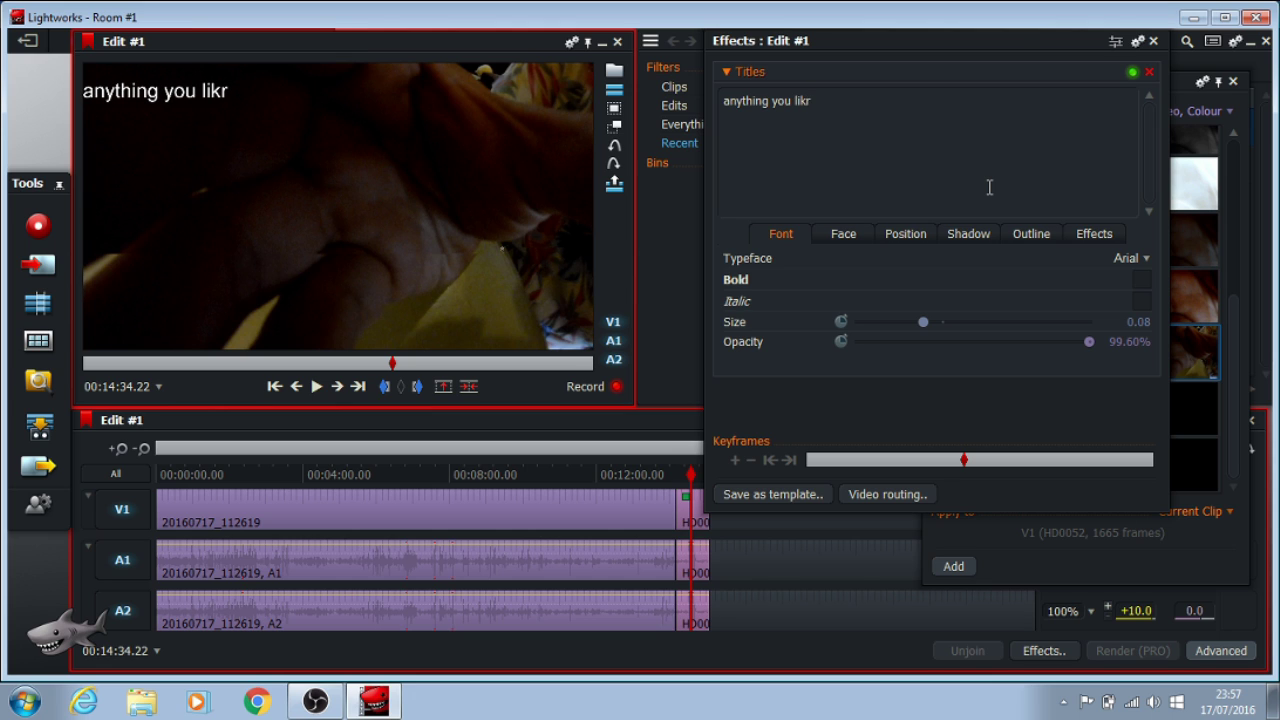
key(BackSpace)
text(e)
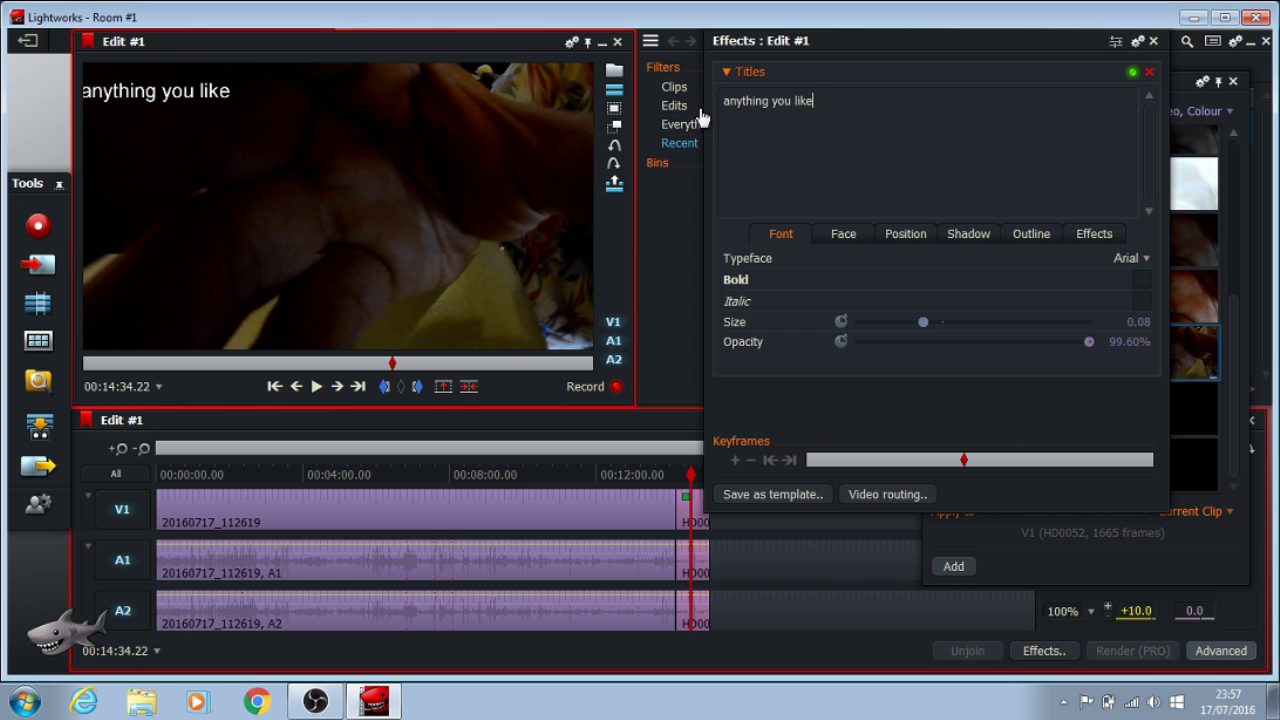
Place the title in the lower left of the picture and adjust its opacity and its font size, to 0.07.
mouse_move(374, 129)
drag(170, 92, 204, 324)
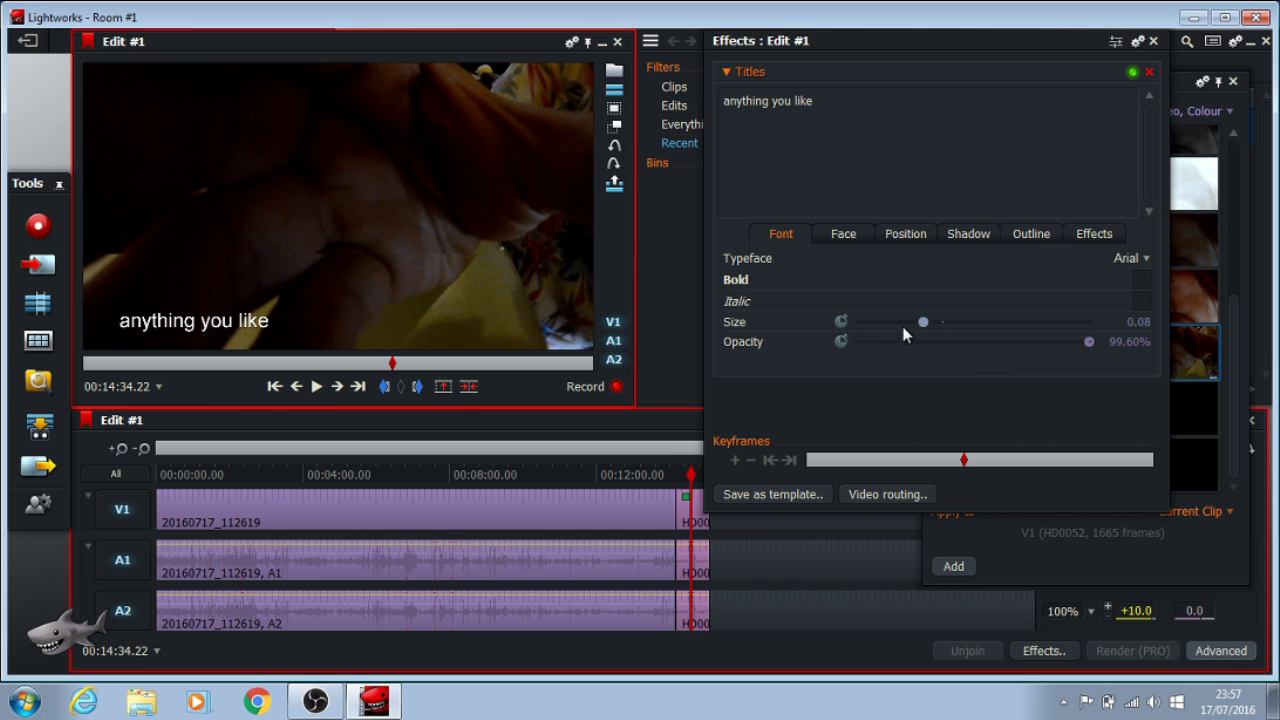
mouse_move(926, 330)
mouse_down()
mouse_move(1048, 338)
mouse_move(886, 337)
mouse_move(920, 338)
mouse_up()
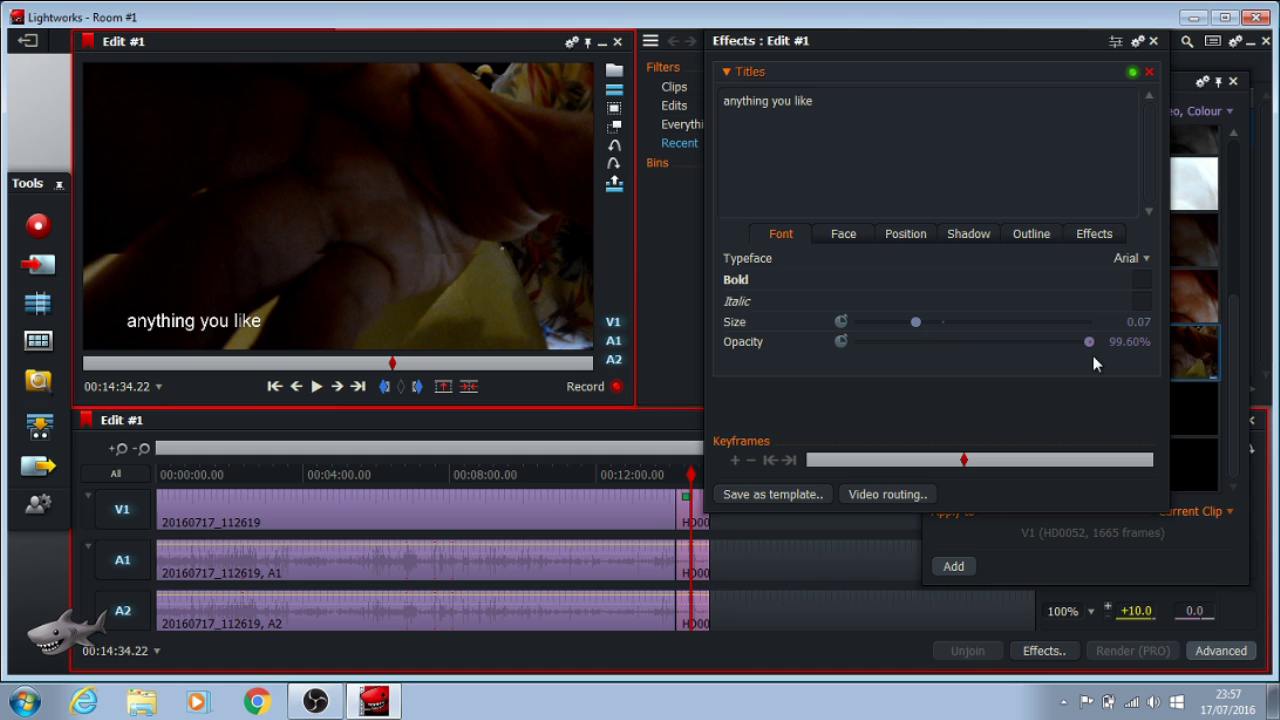
drag(1090, 343, 1032, 347)
Set the title's horizontal position to 20.40% and review its face, shadow and outline settings.
click(843, 236)
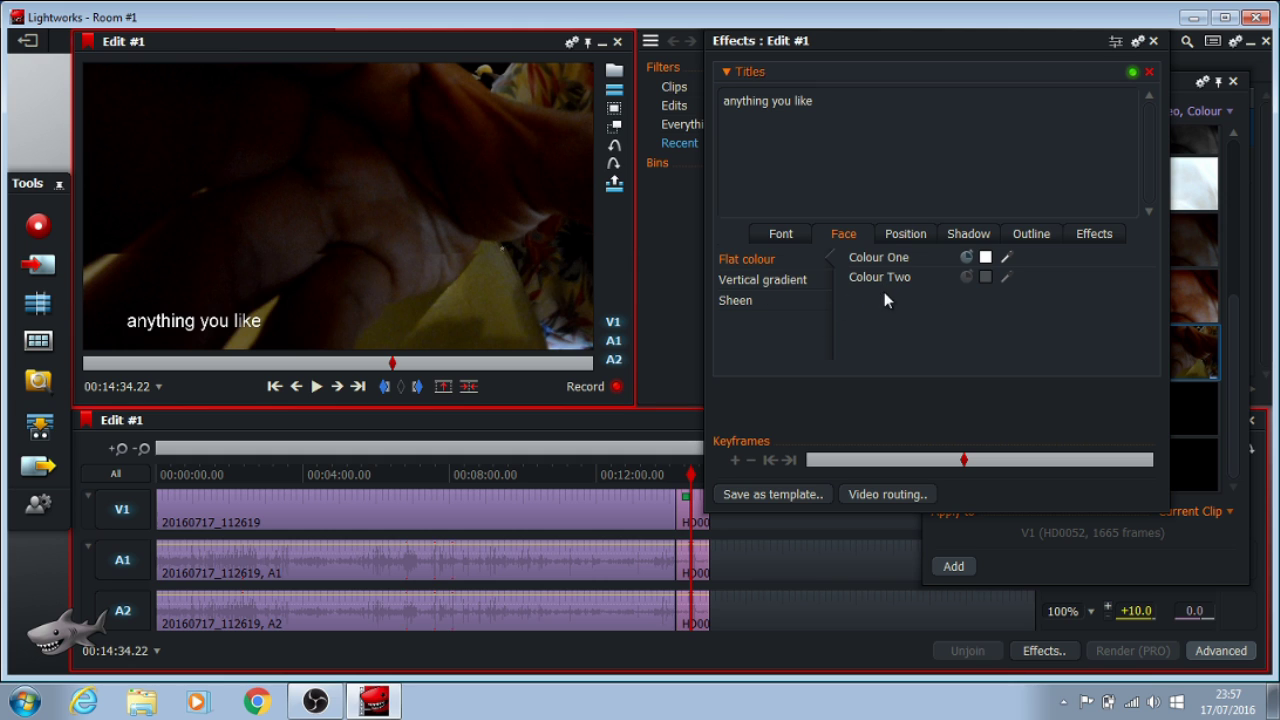
click(910, 240)
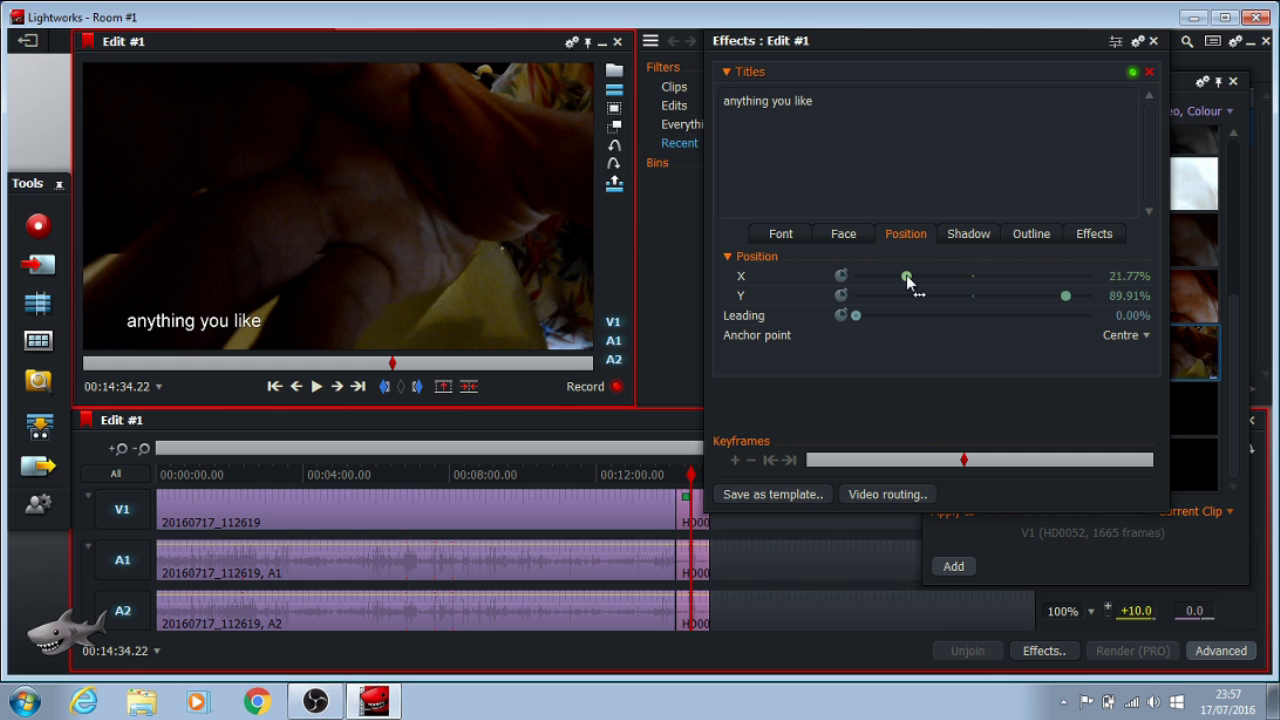
mouse_move(908, 280)
mouse_down()
mouse_move(945, 276)
mouse_move(905, 280)
mouse_up()
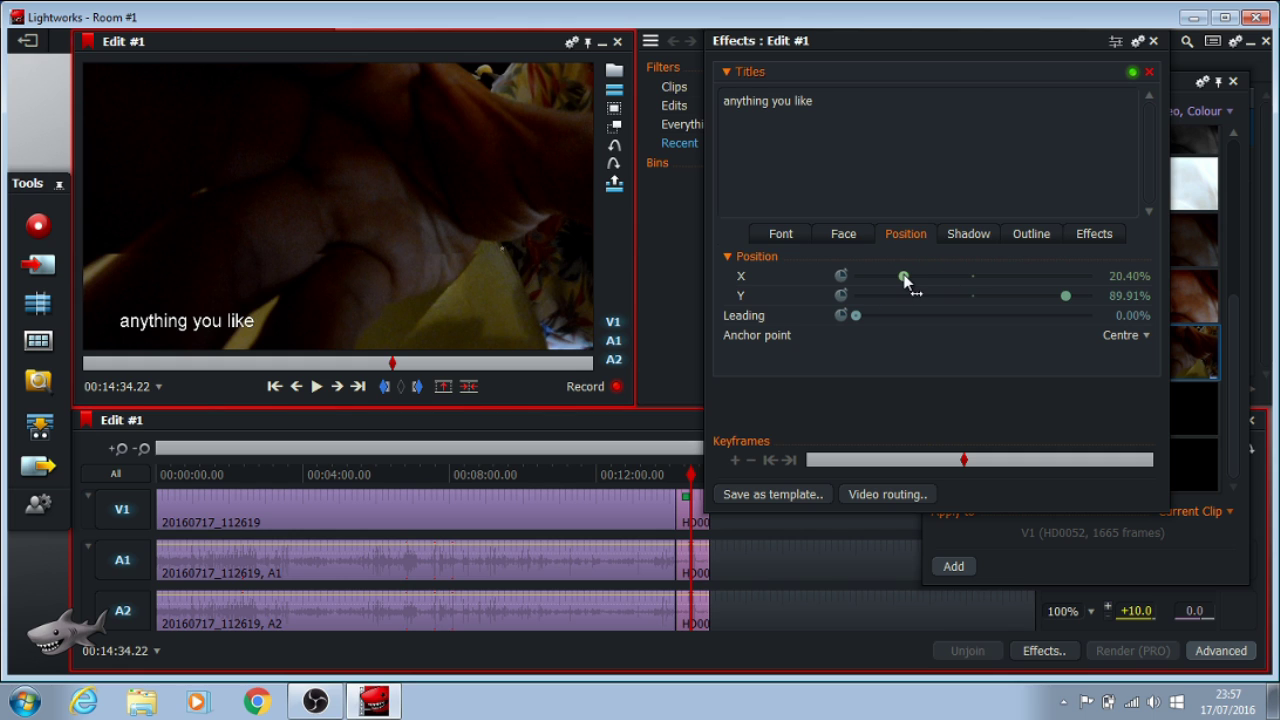
click(970, 240)
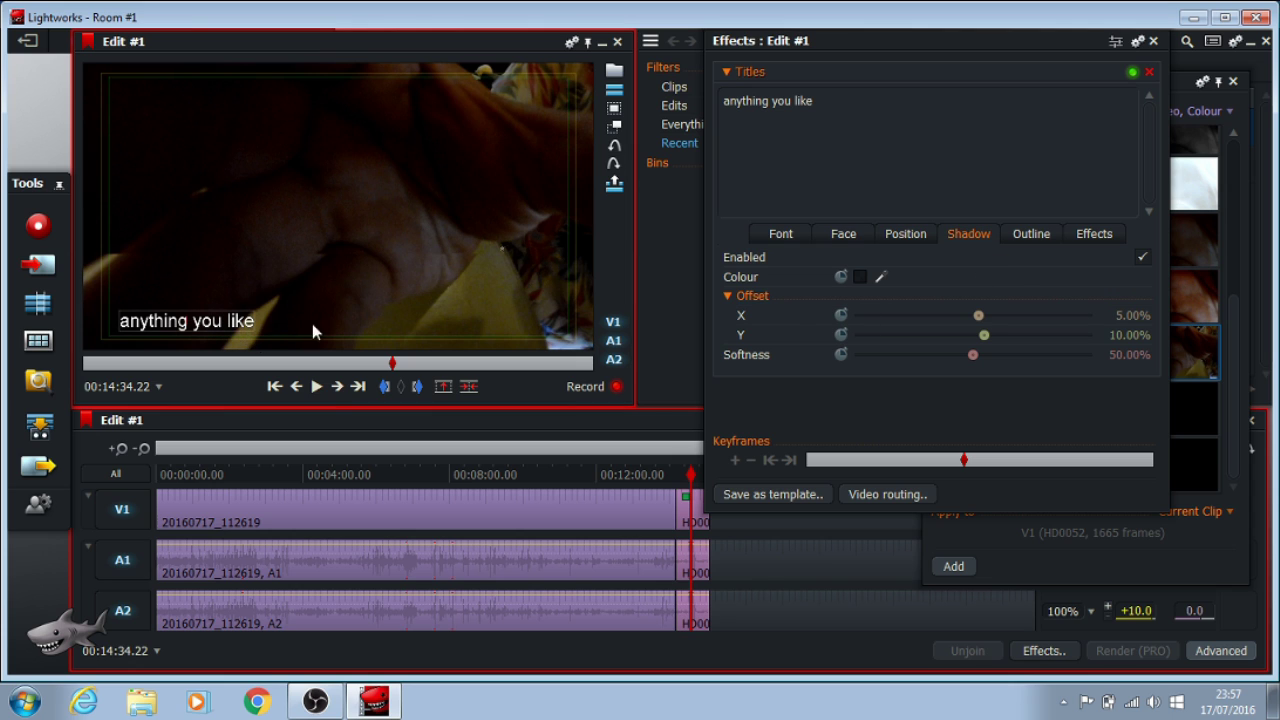
click(1028, 240)
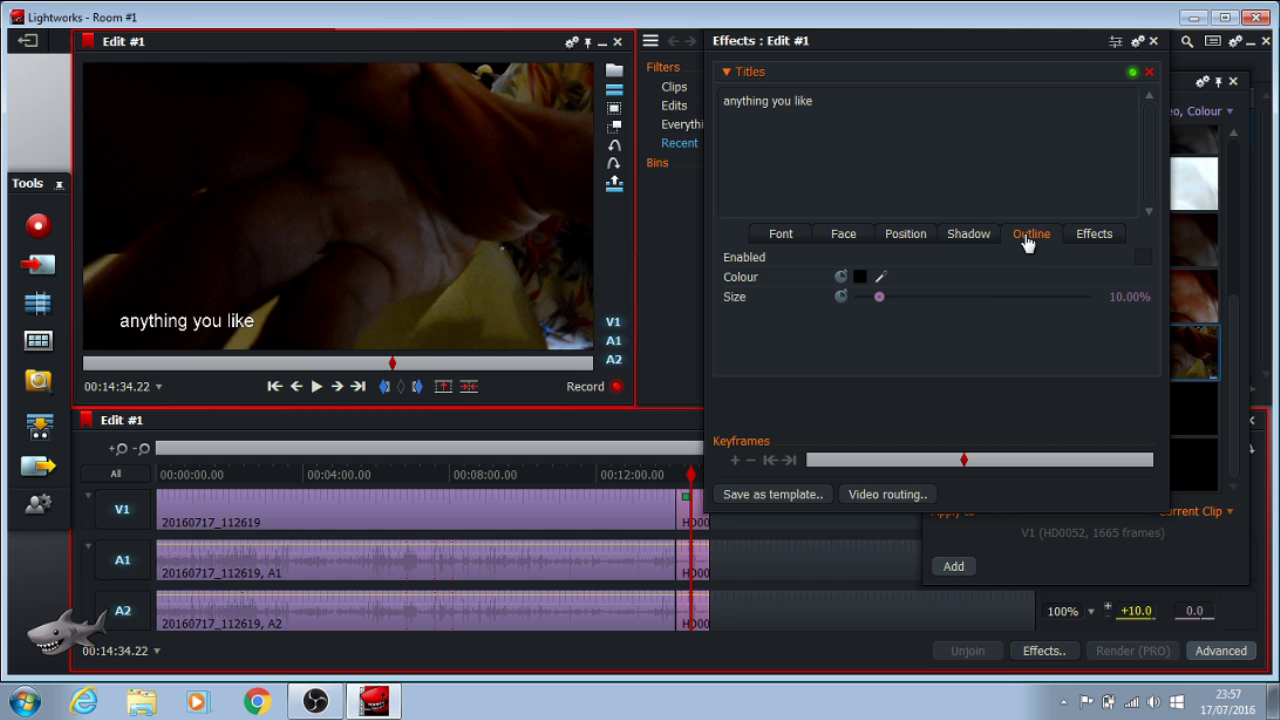
Set both the in and out effects of the title to Fade.
click(1098, 238)
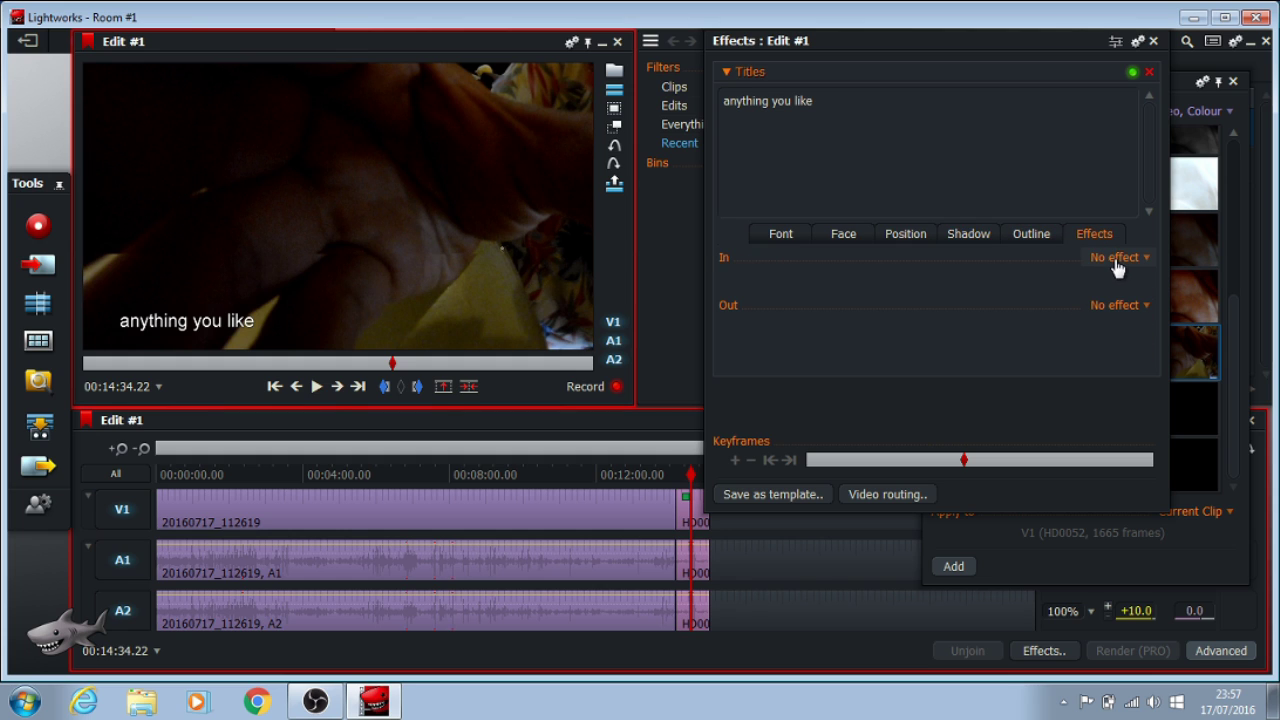
click(1117, 262)
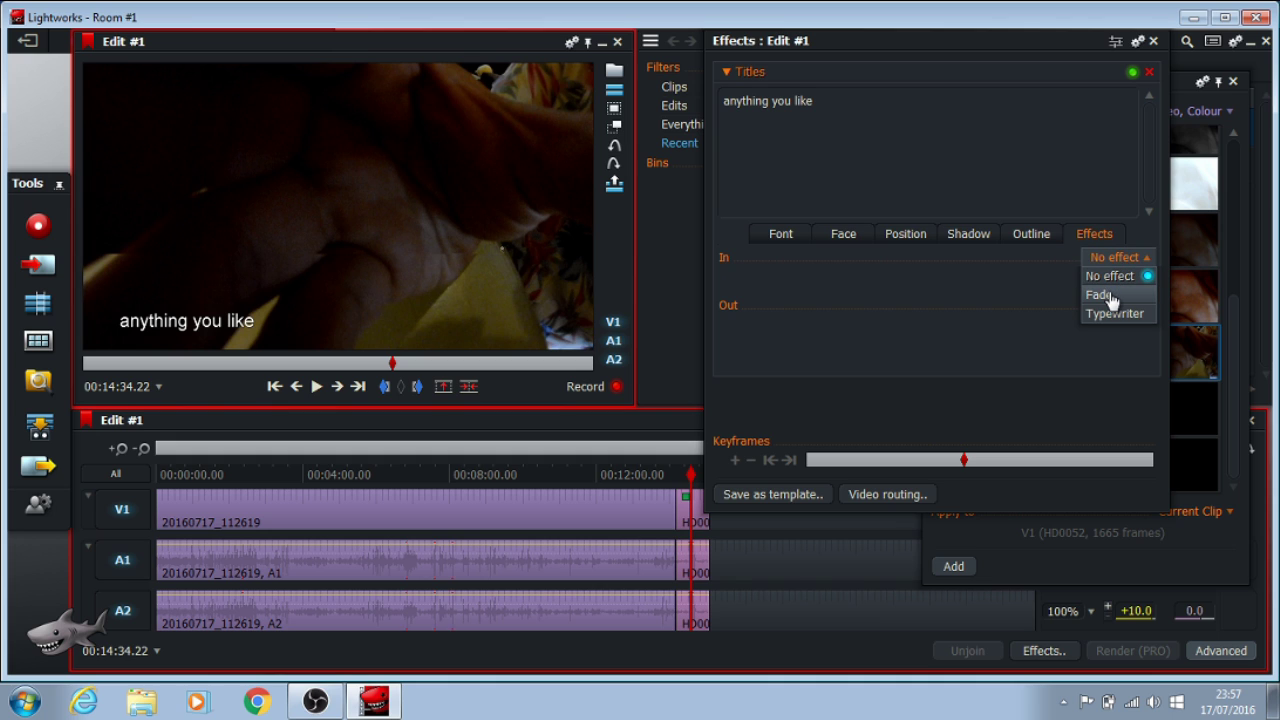
click(1110, 296)
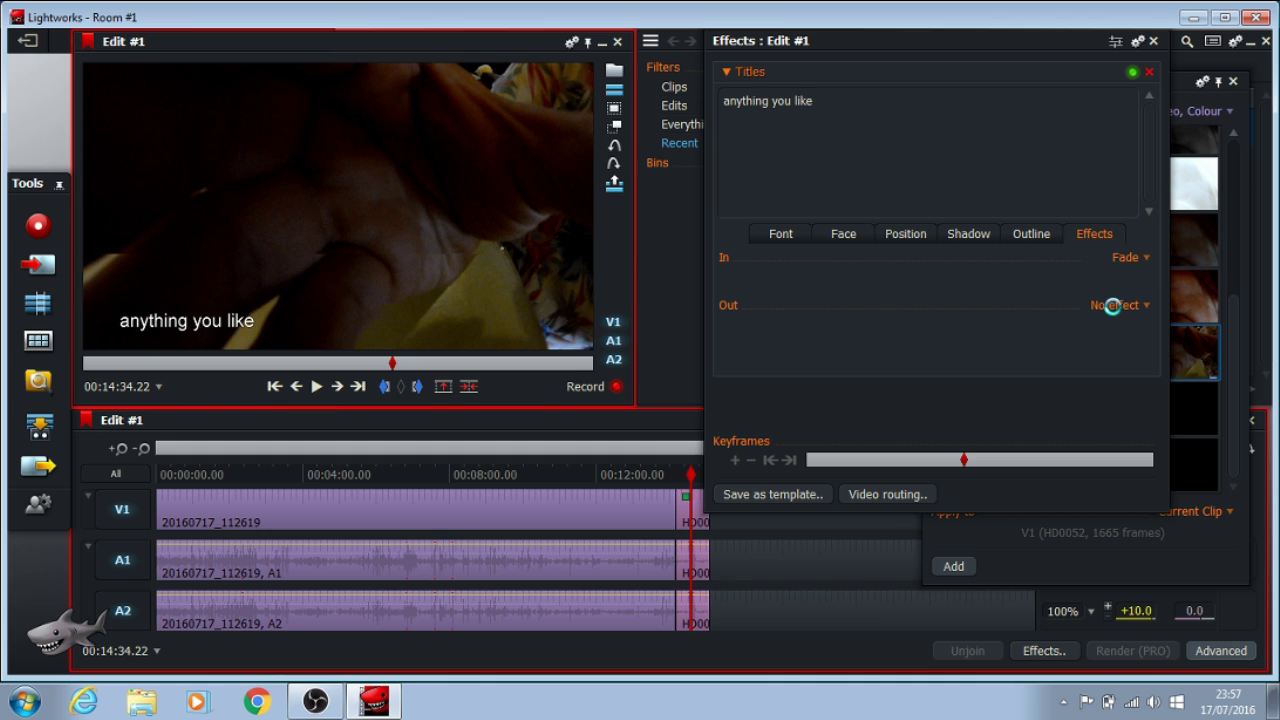
click(1117, 305)
click(1112, 340)
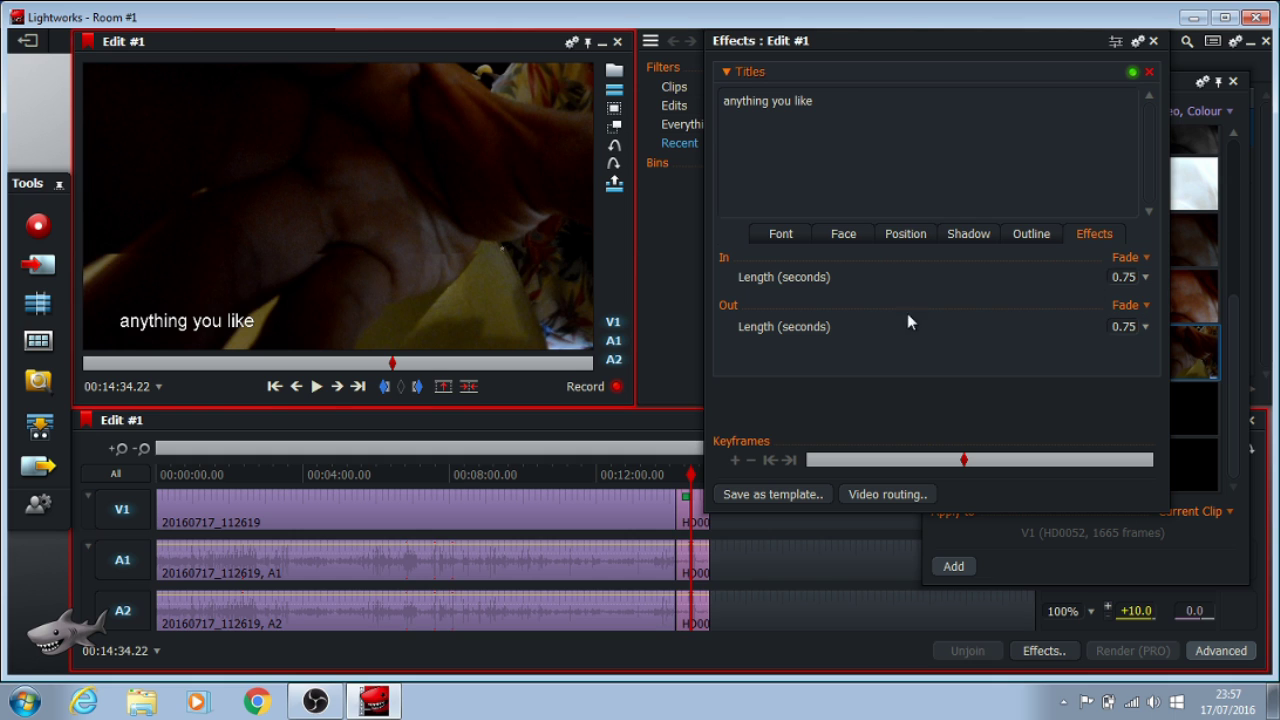
Change the title's in effect back to No effect.
click(1126, 259)
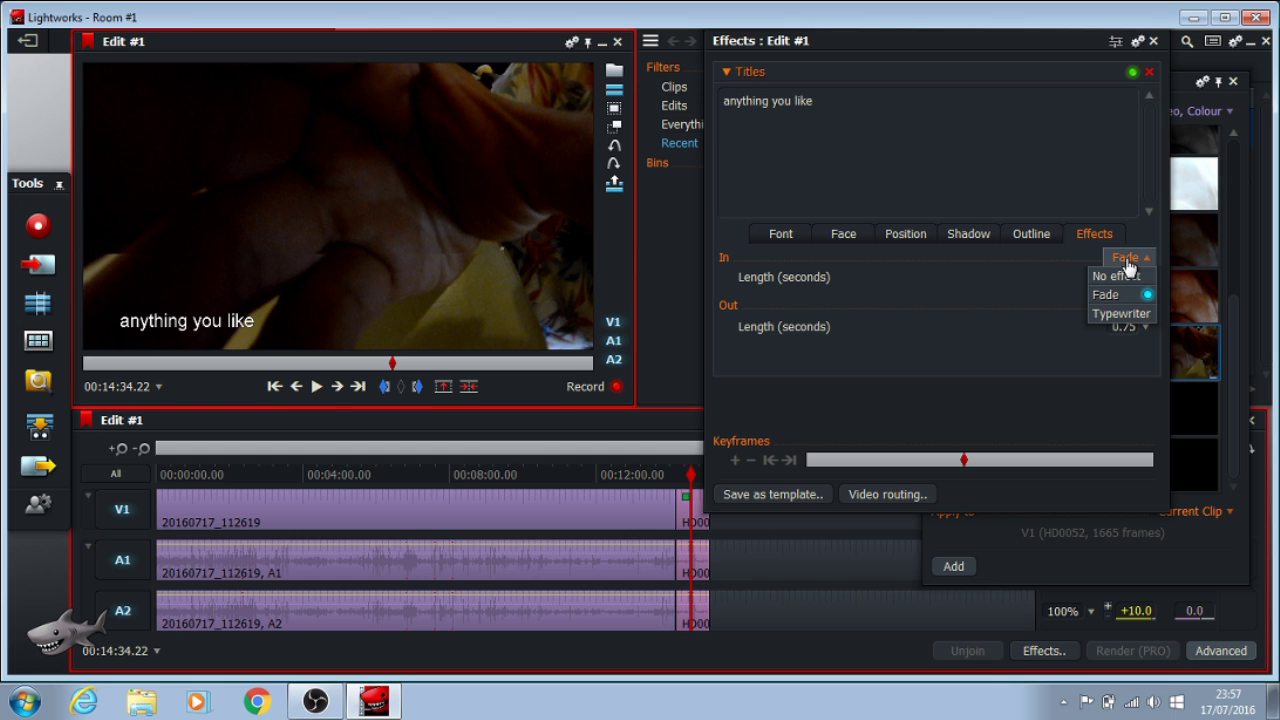
click(1113, 278)
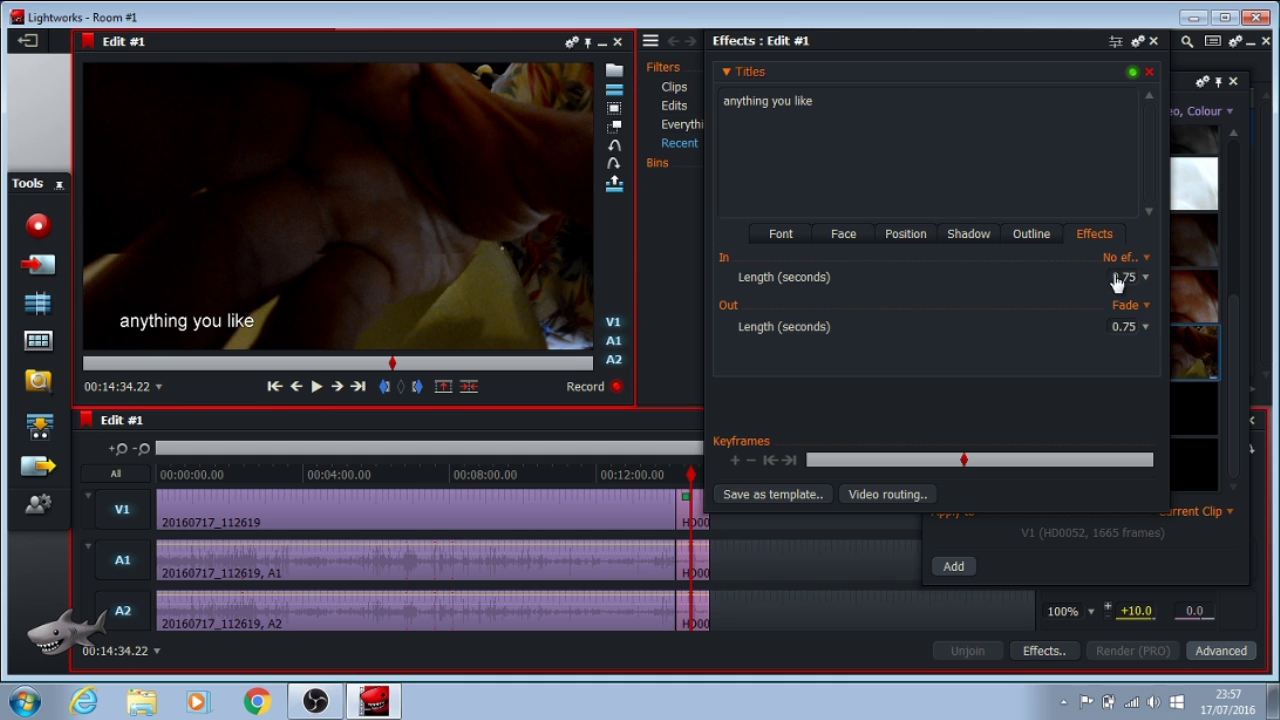
Set the title's out effect to No effect and close both the title settings and the Add Effects window.
click(1125, 306)
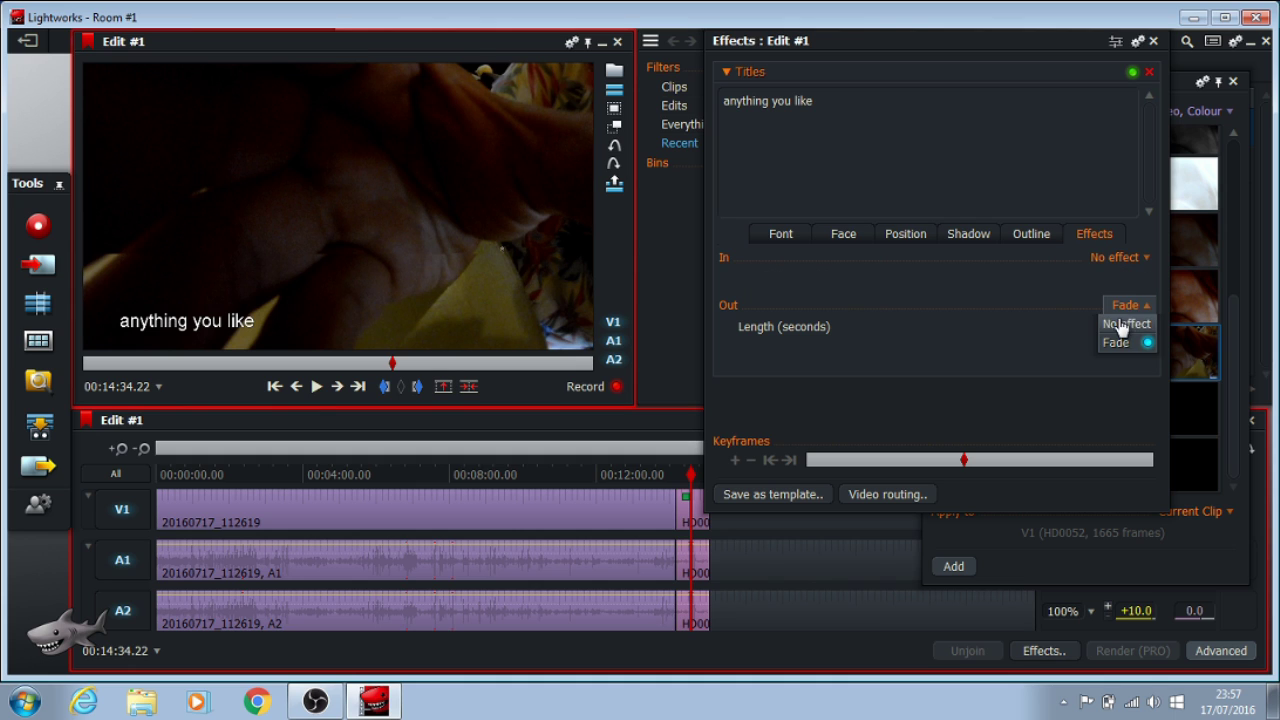
click(1117, 326)
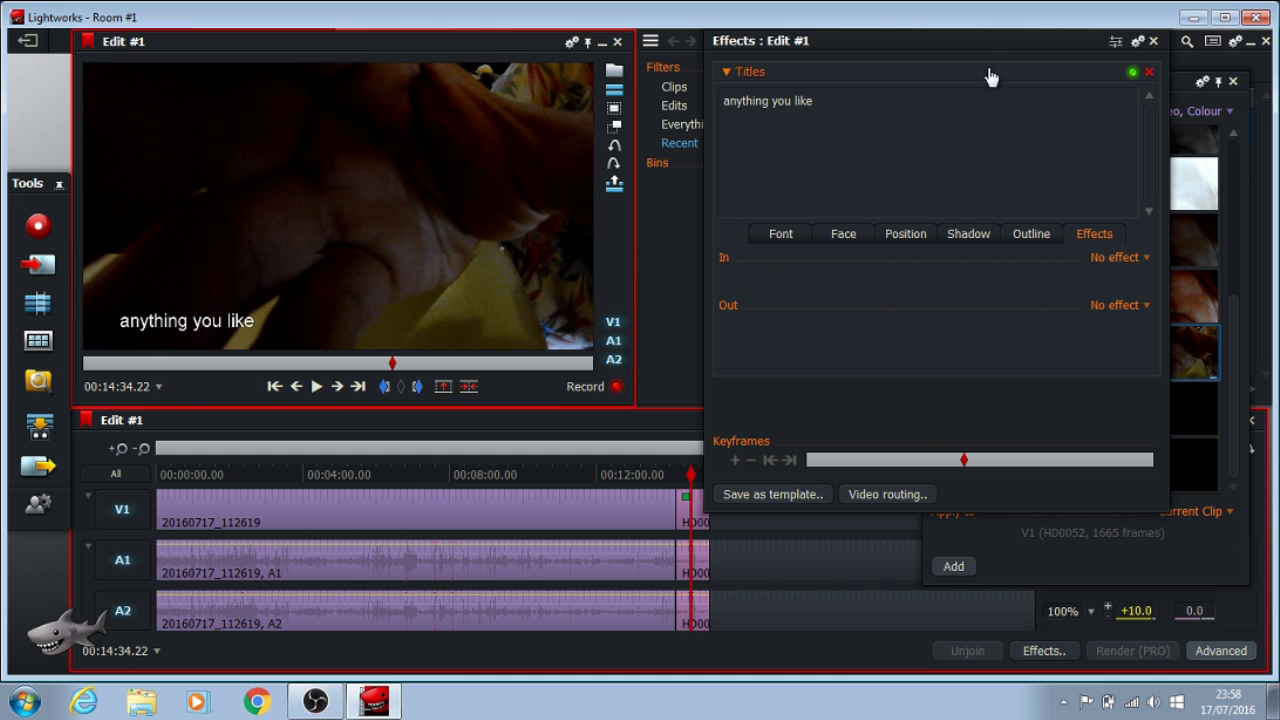
drag(954, 42, 1024, 37)
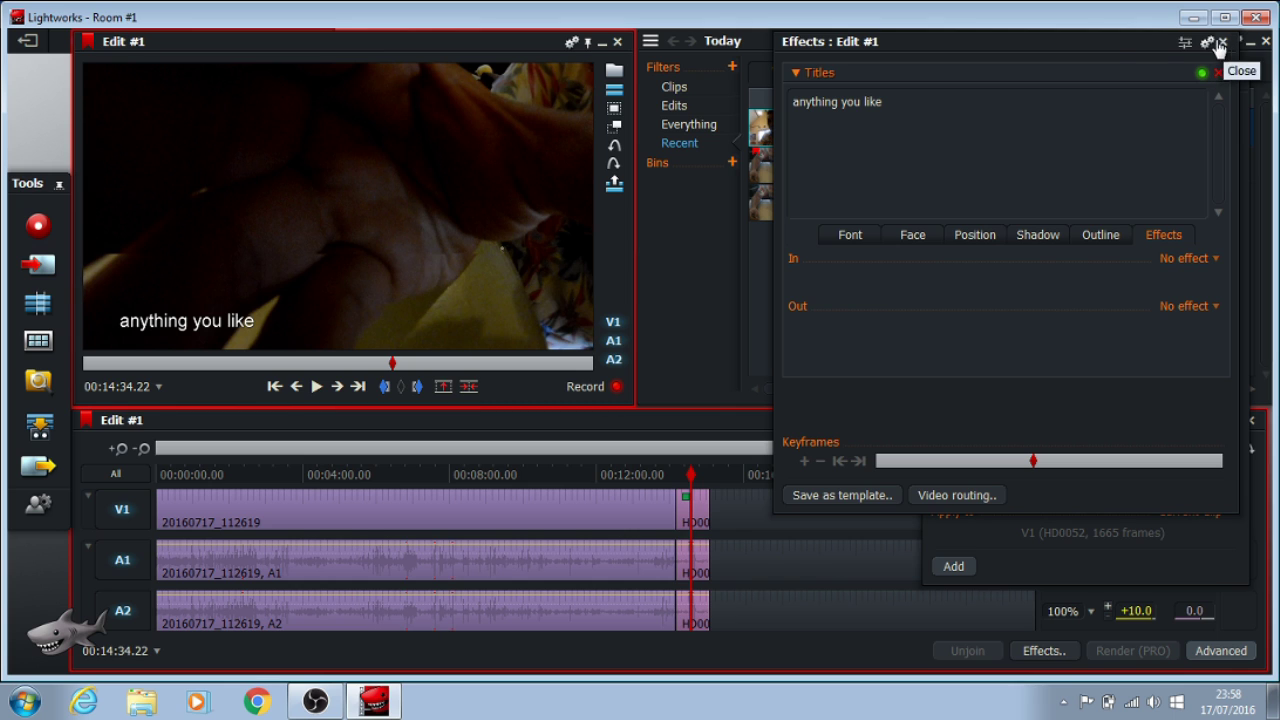
drag(1116, 41, 1089, 102)
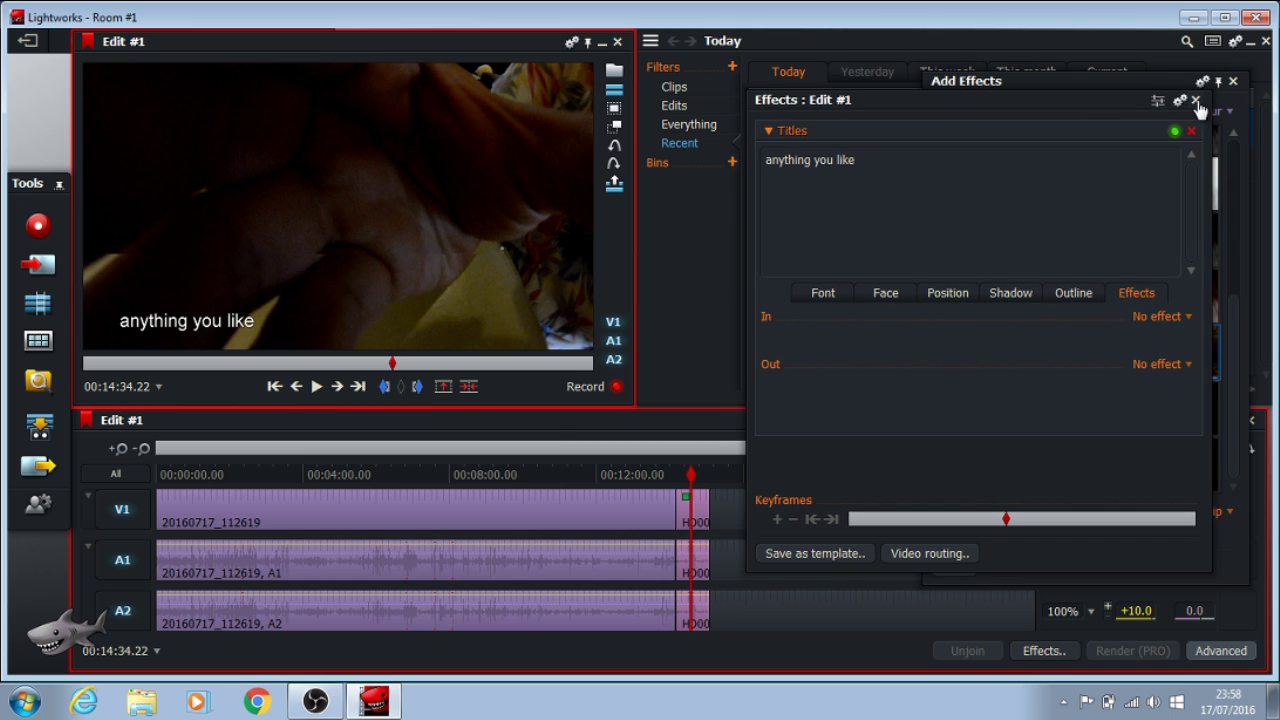
click(1196, 102)
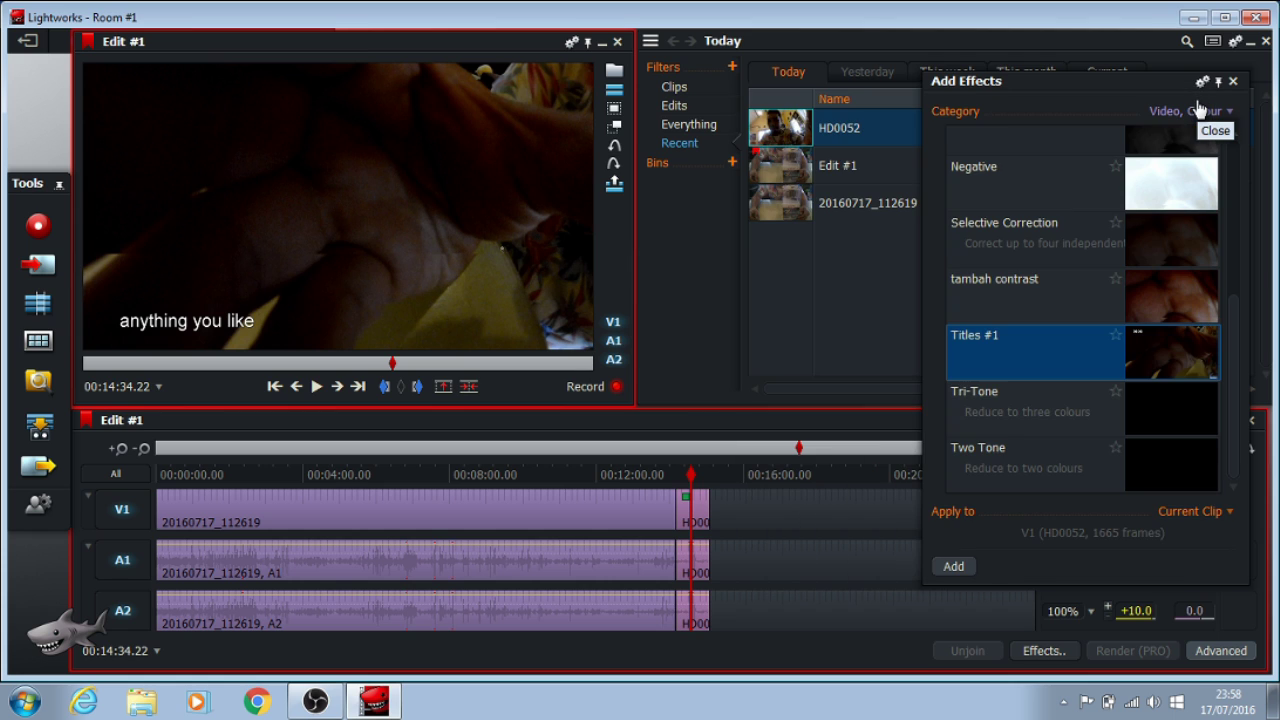
click(1233, 81)
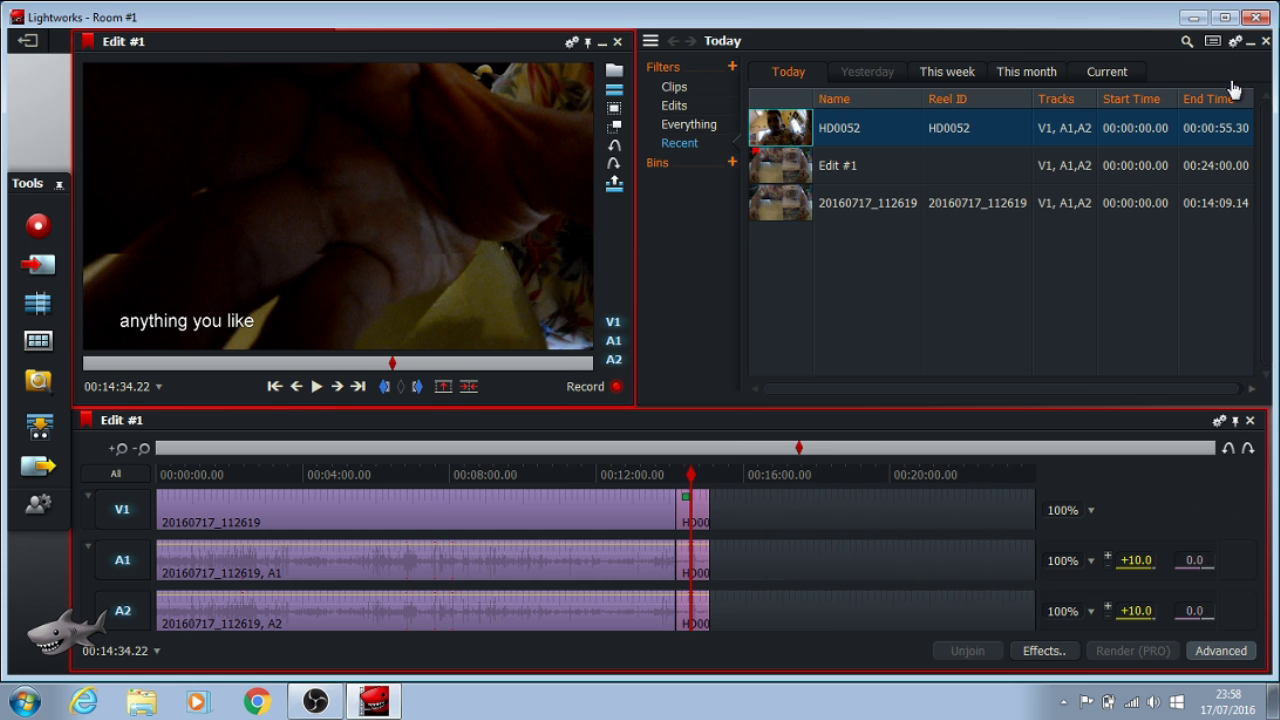
Play the edit from just before the second clip, at about 00:14:02, to preview the cut and the title.
drag(691, 475, 683, 476)
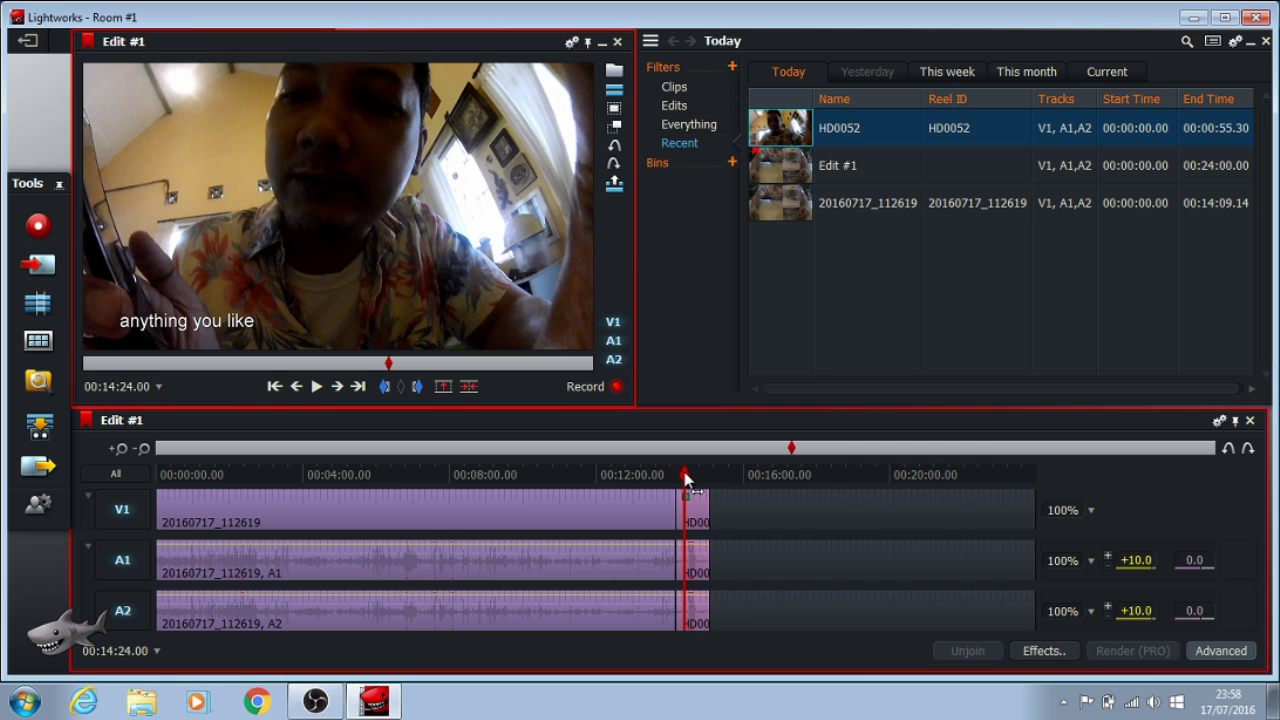
drag(686, 478, 671, 478)
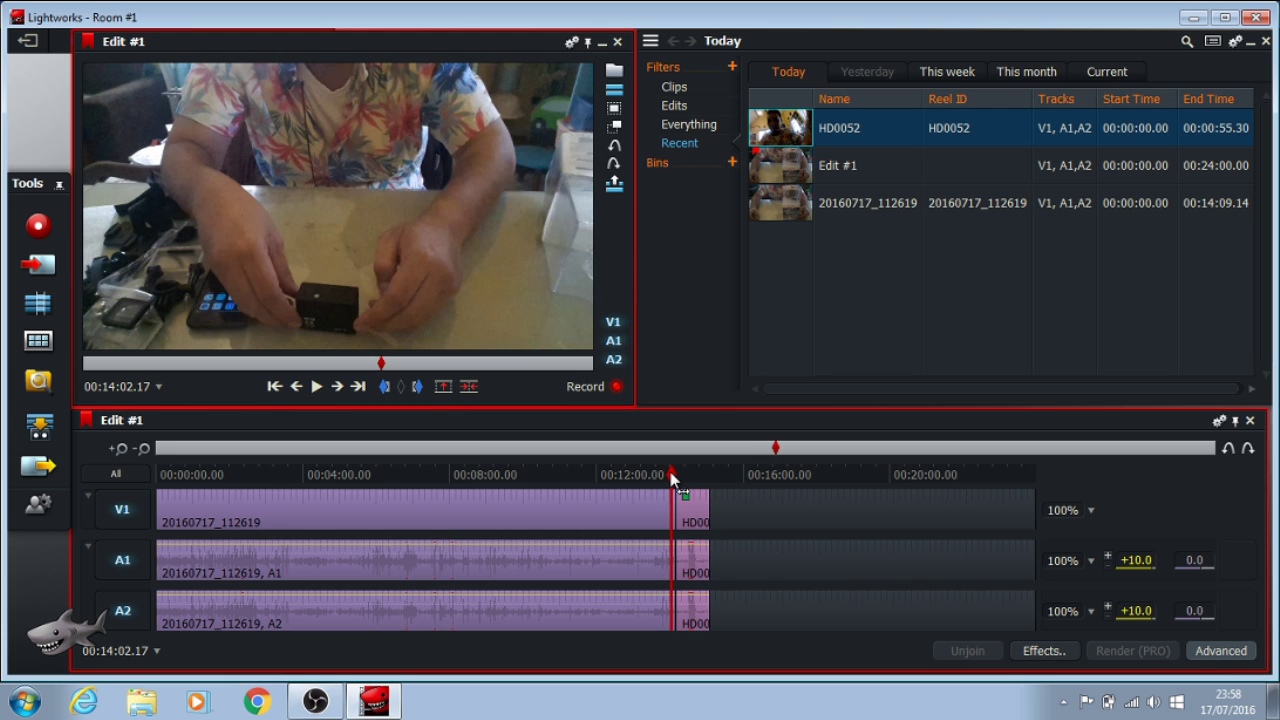
click(315, 388)
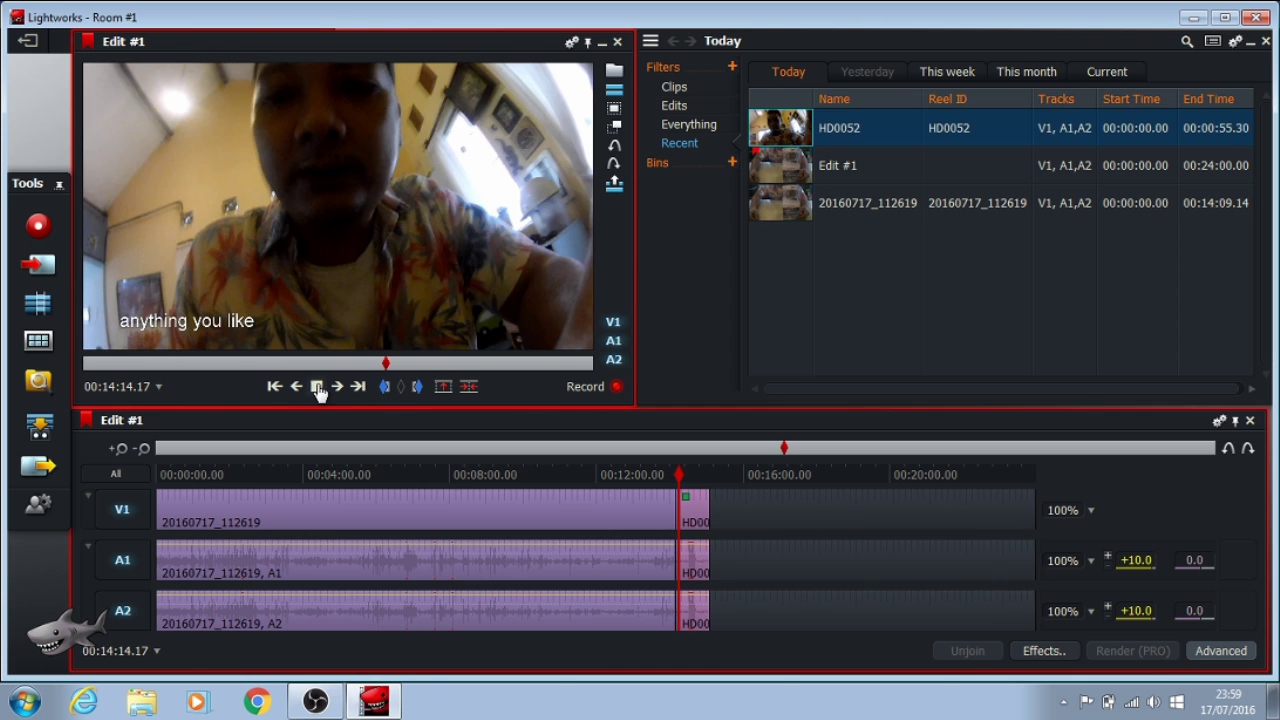
click(317, 387)
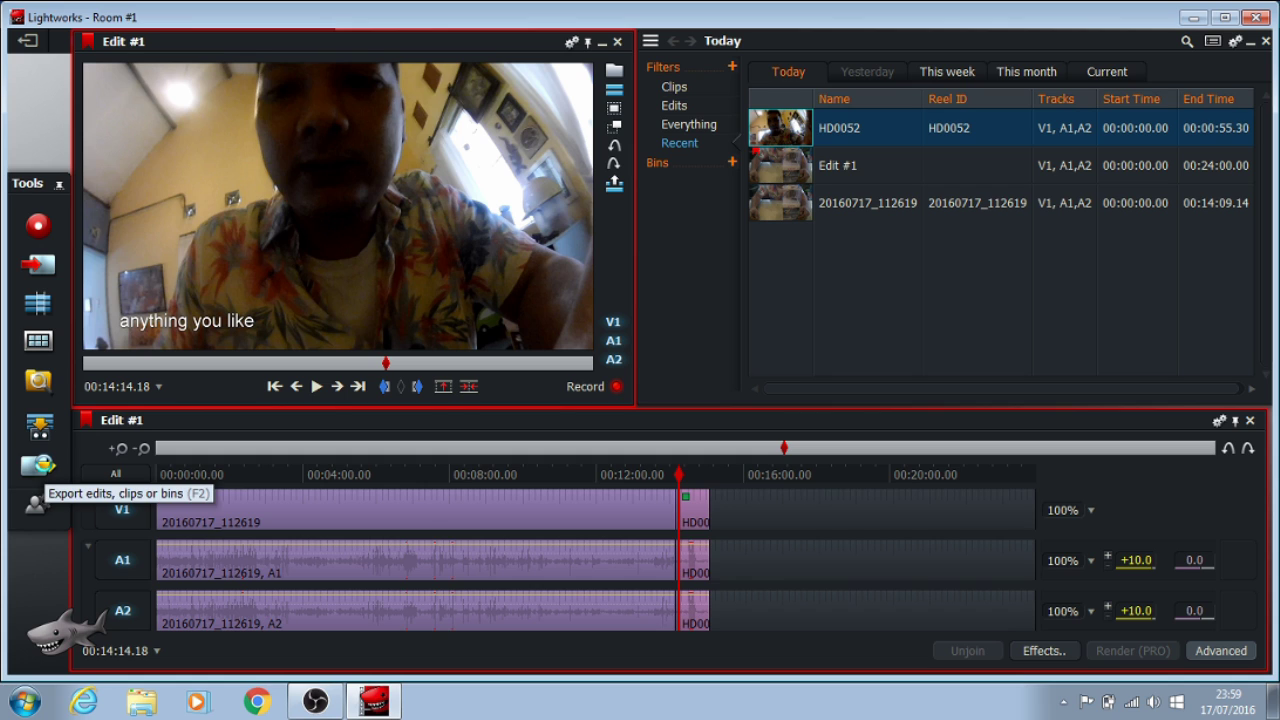
Open the export settings for Edit #1, check the available media file formats and choose YouTube (max 720p).
click(44, 467)
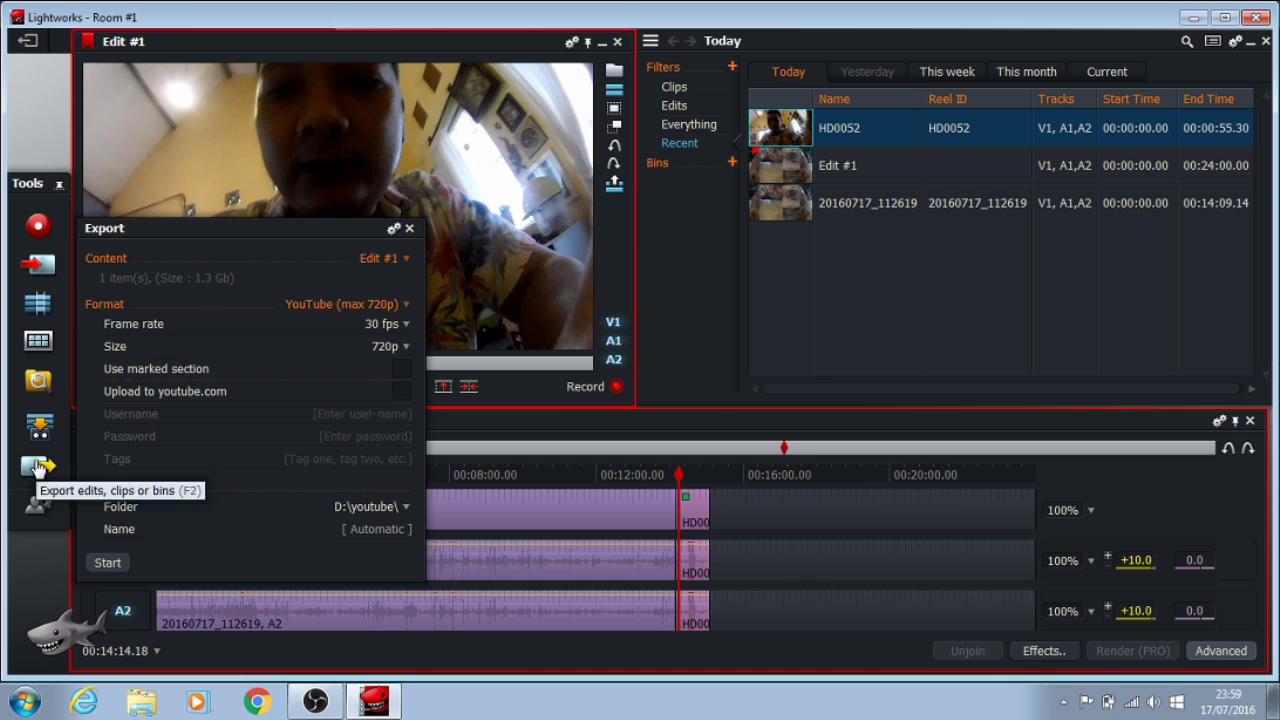
click(366, 306)
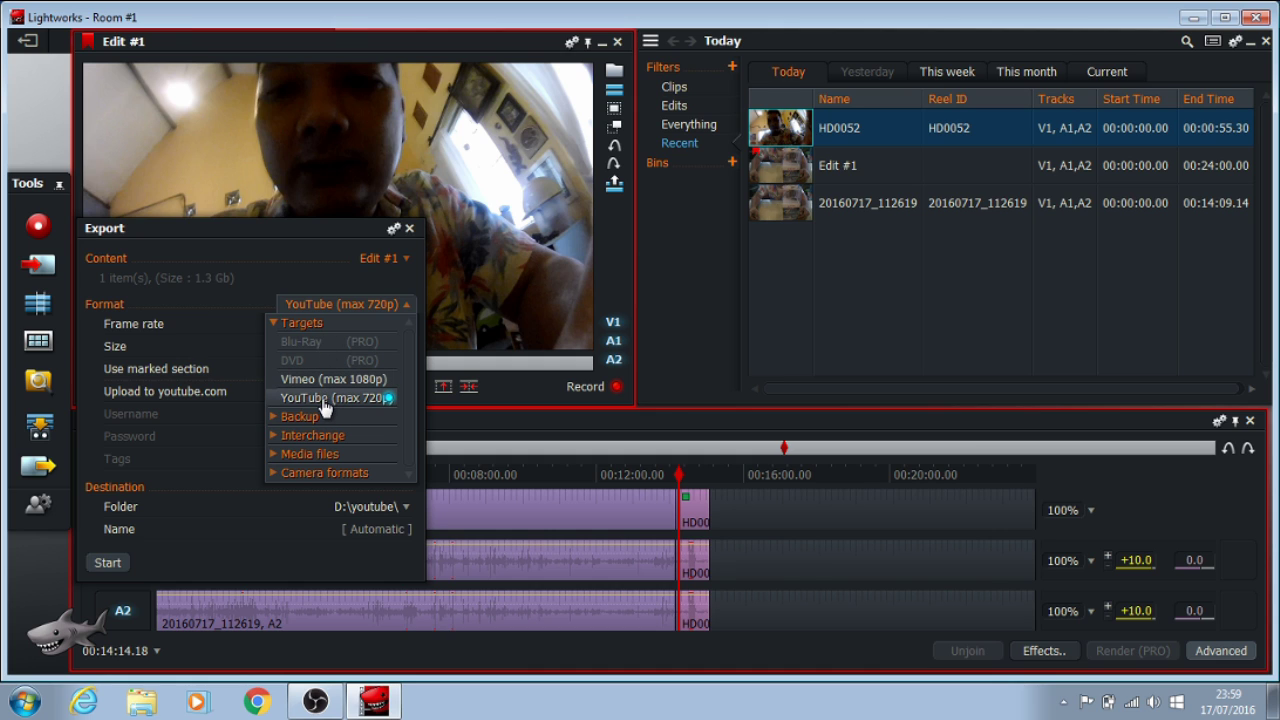
click(313, 456)
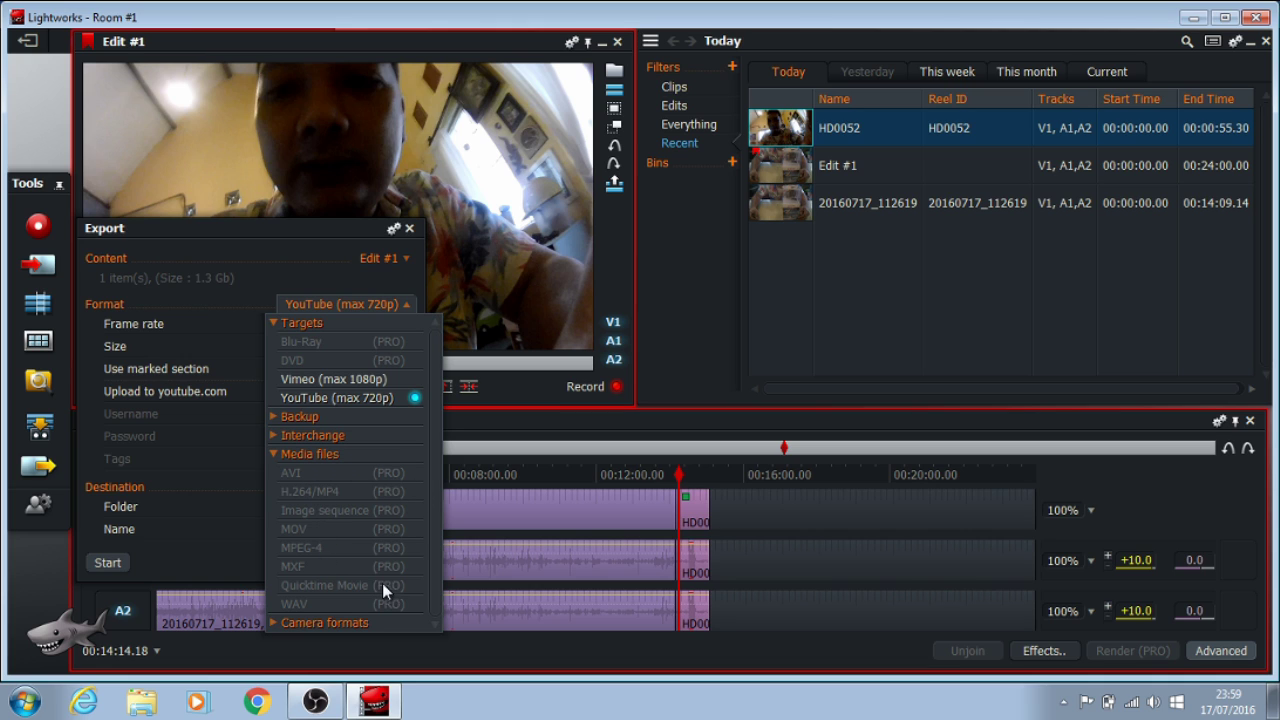
click(390, 455)
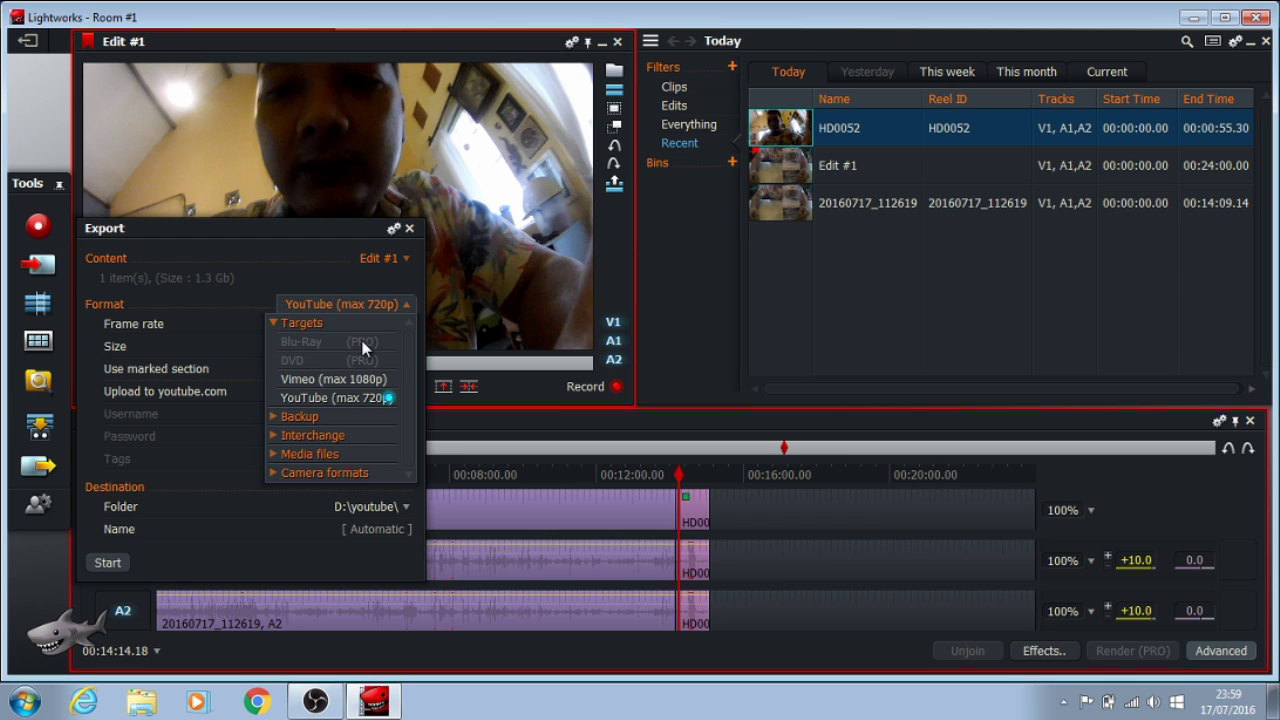
click(336, 400)
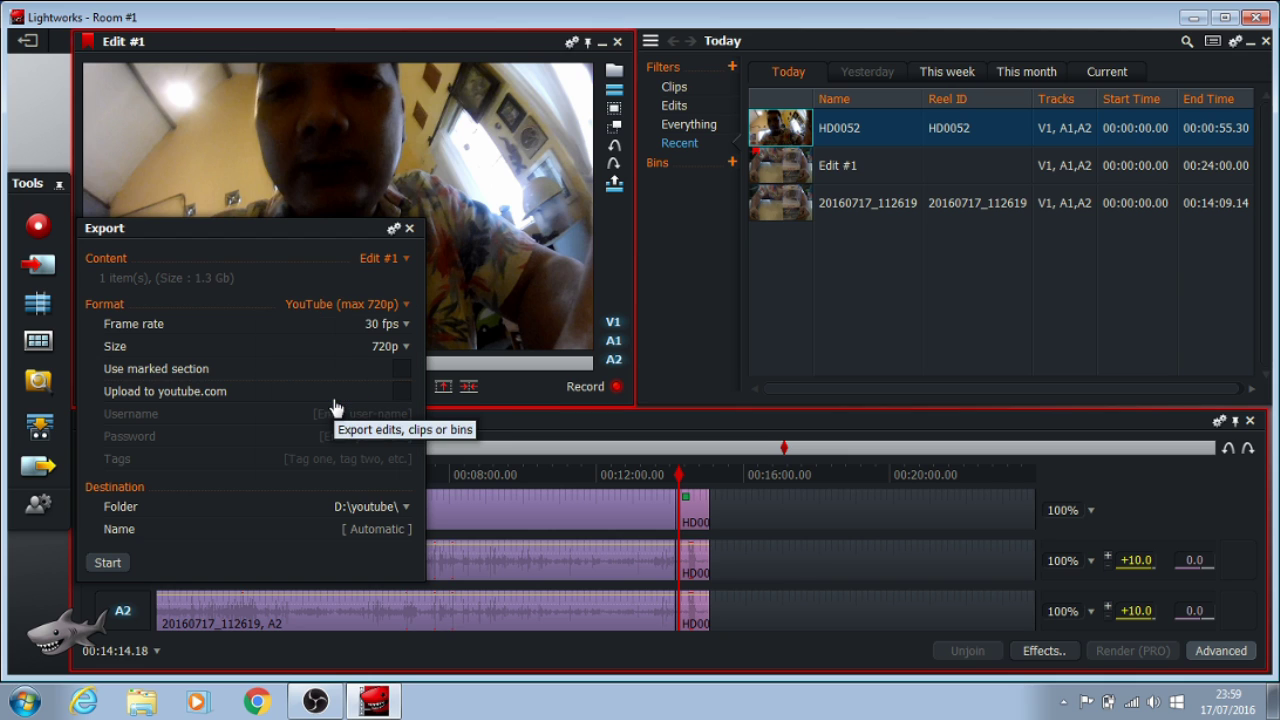
Set the export's frame rate to 30 fps and its size to 720p.
click(406, 326)
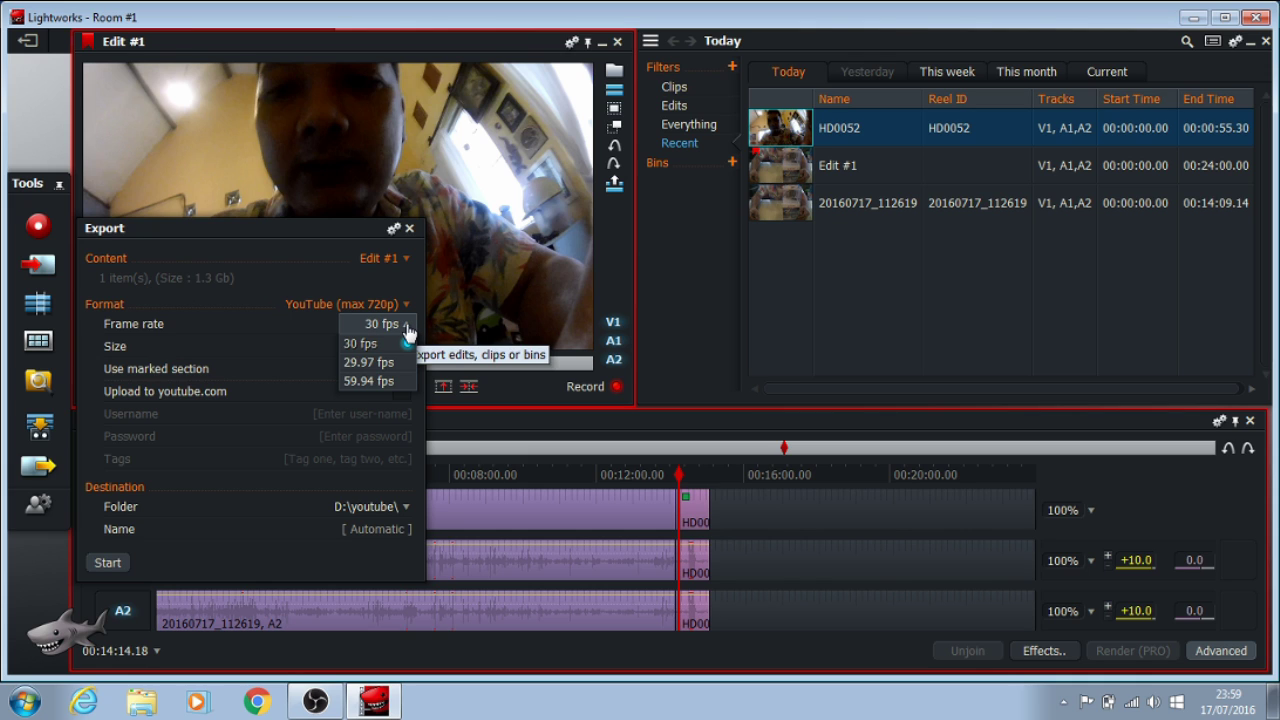
click(405, 343)
click(406, 348)
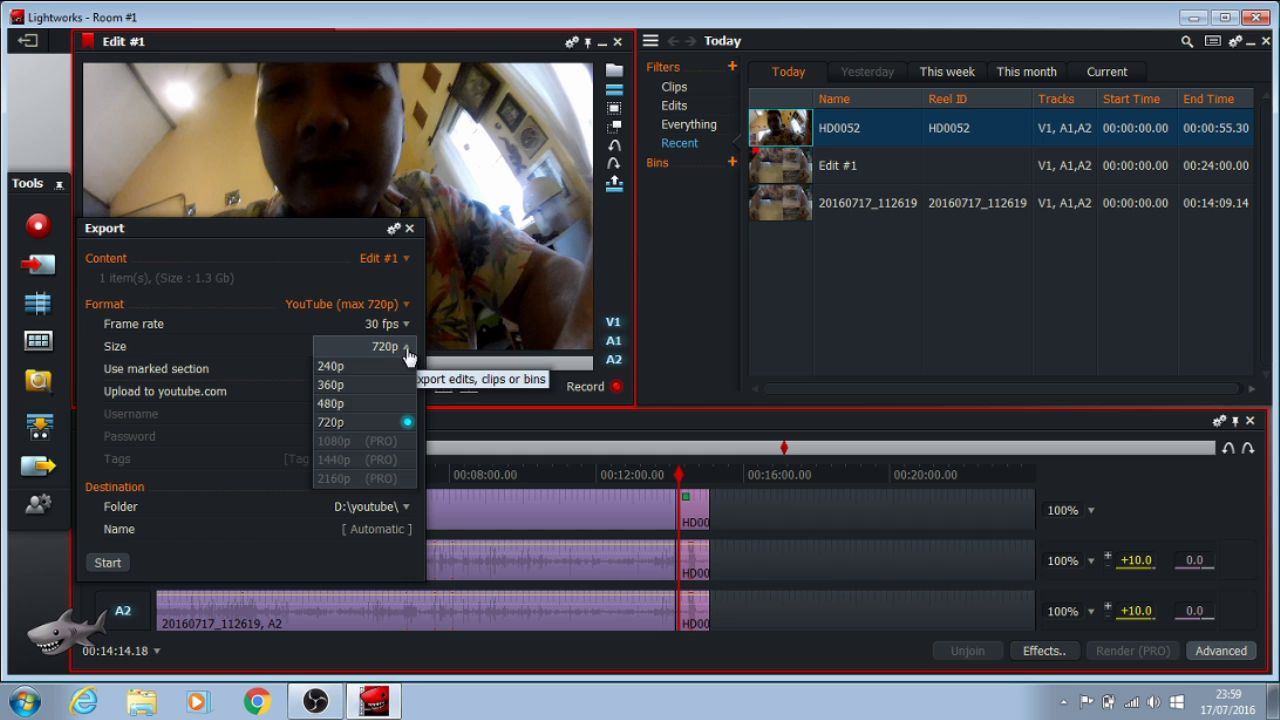
click(350, 424)
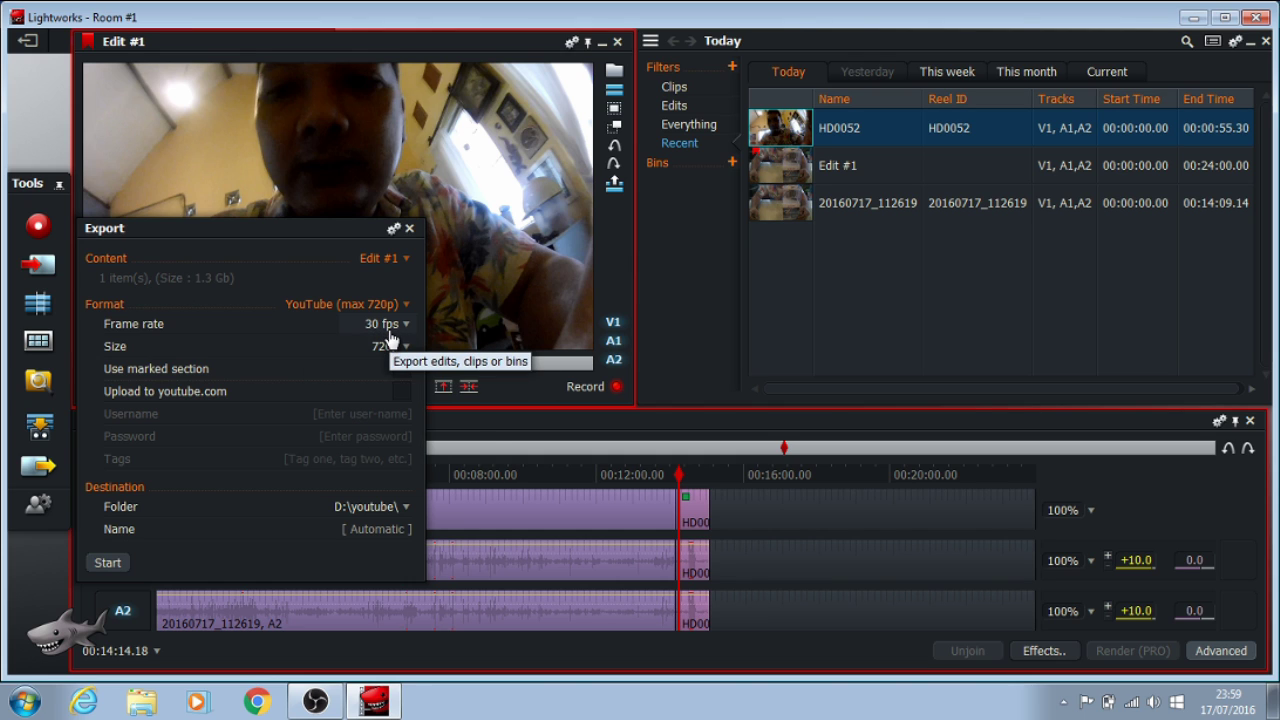
Name the exported file "new video" and start the export to the D:\youtube\ folder.
click(373, 531)
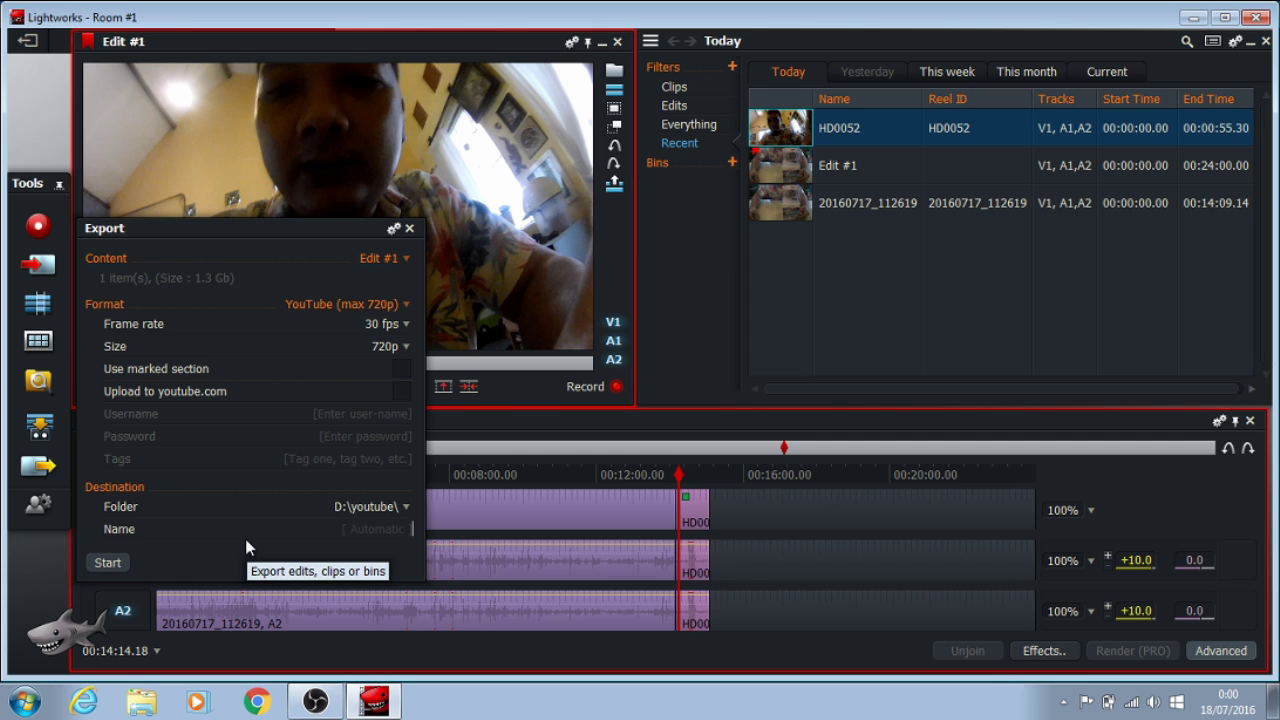
text(new)
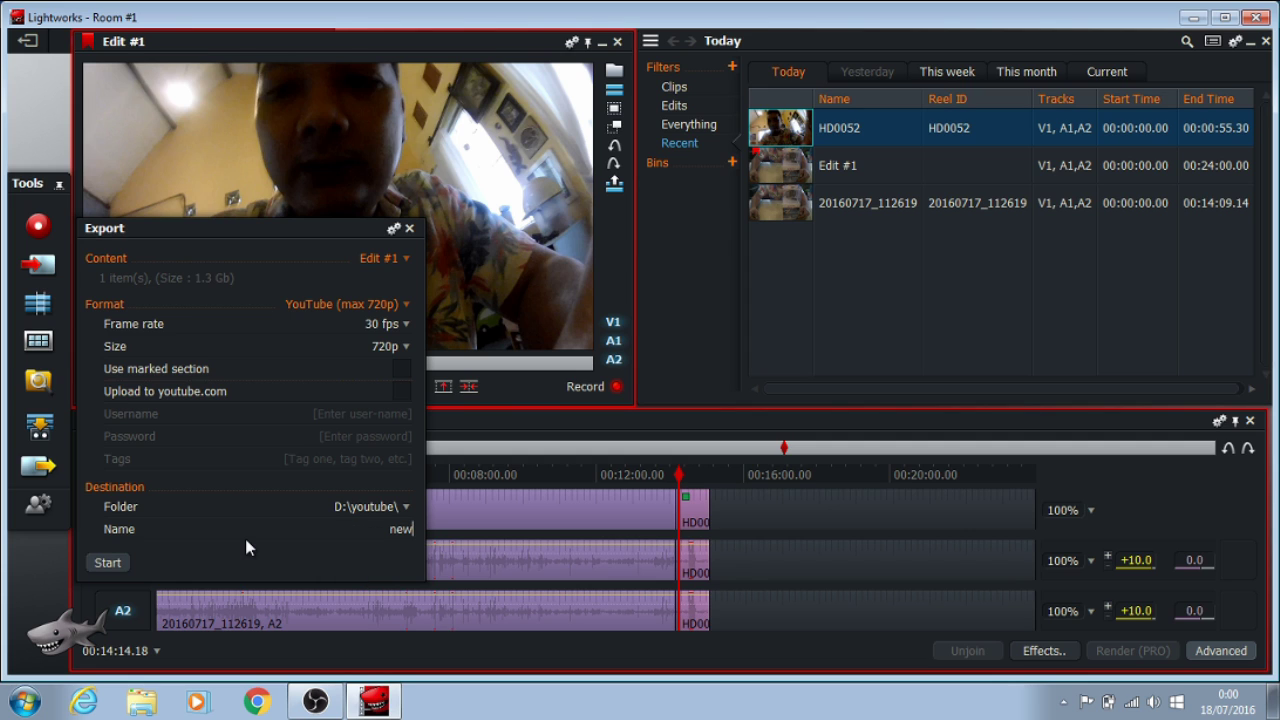
text( video)
click(112, 563)
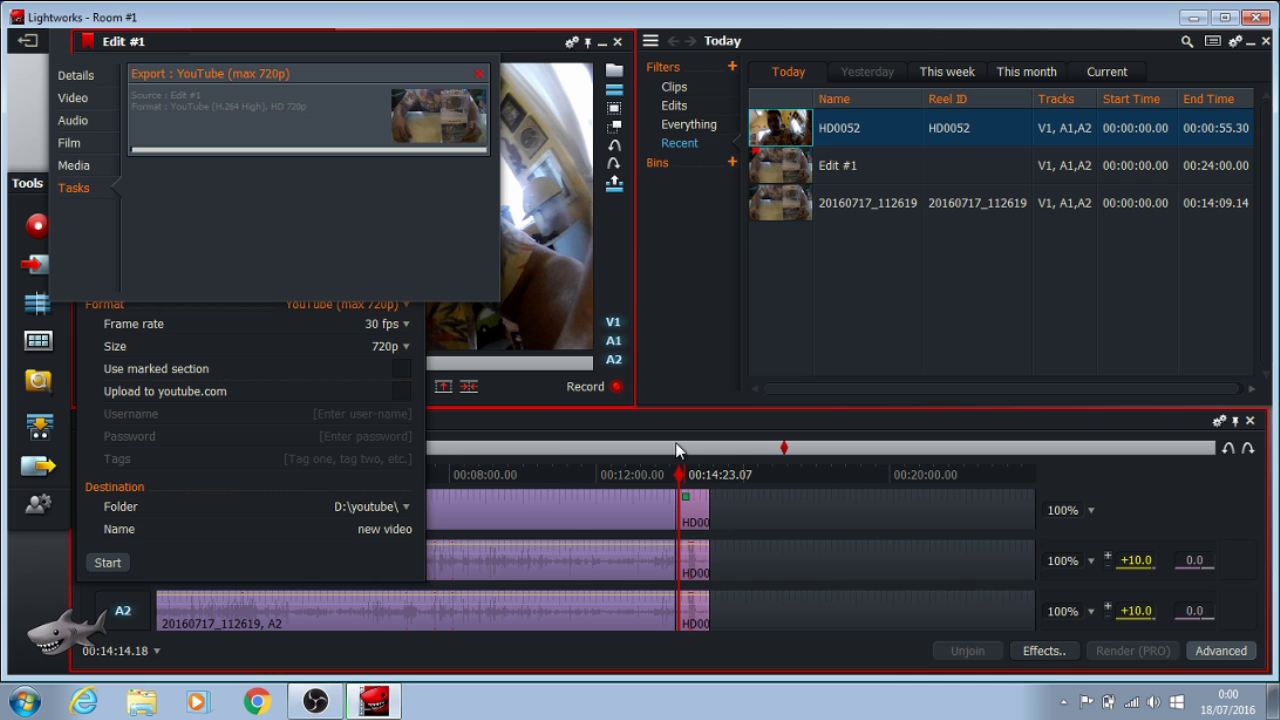
Abort all running export tasks, then close the tasks log and the export settings.
click(479, 77)
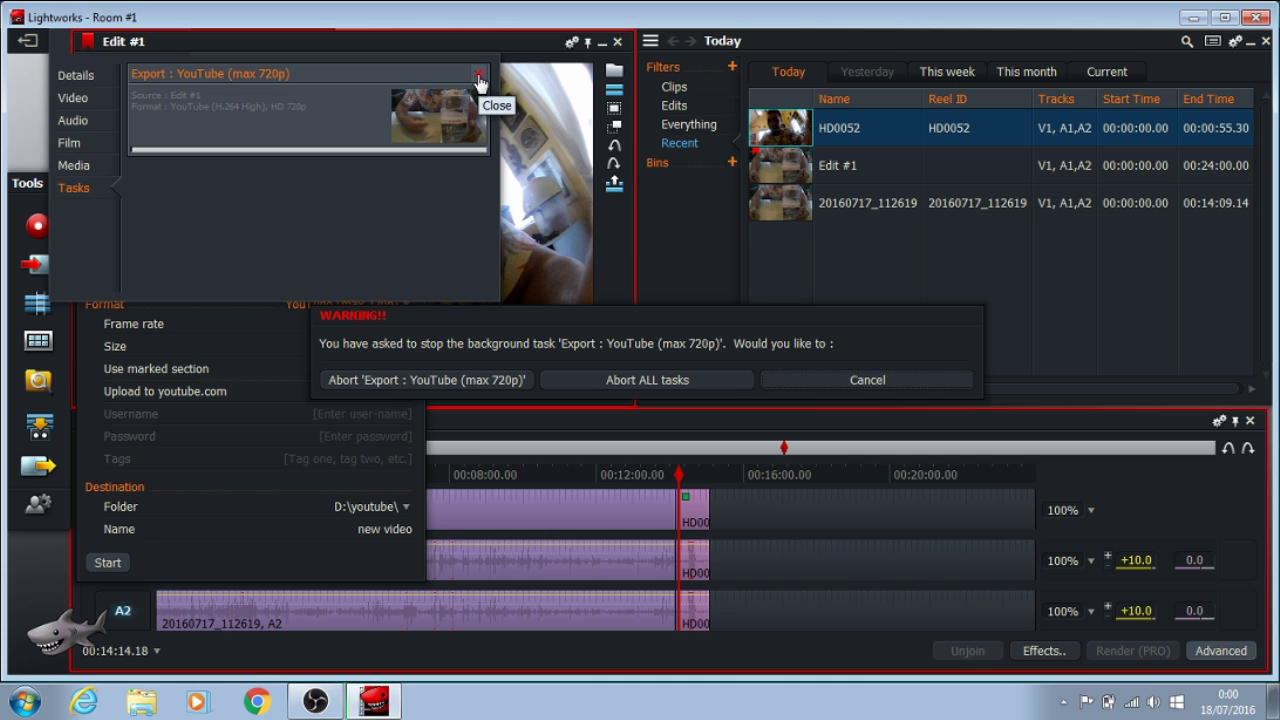
click(607, 385)
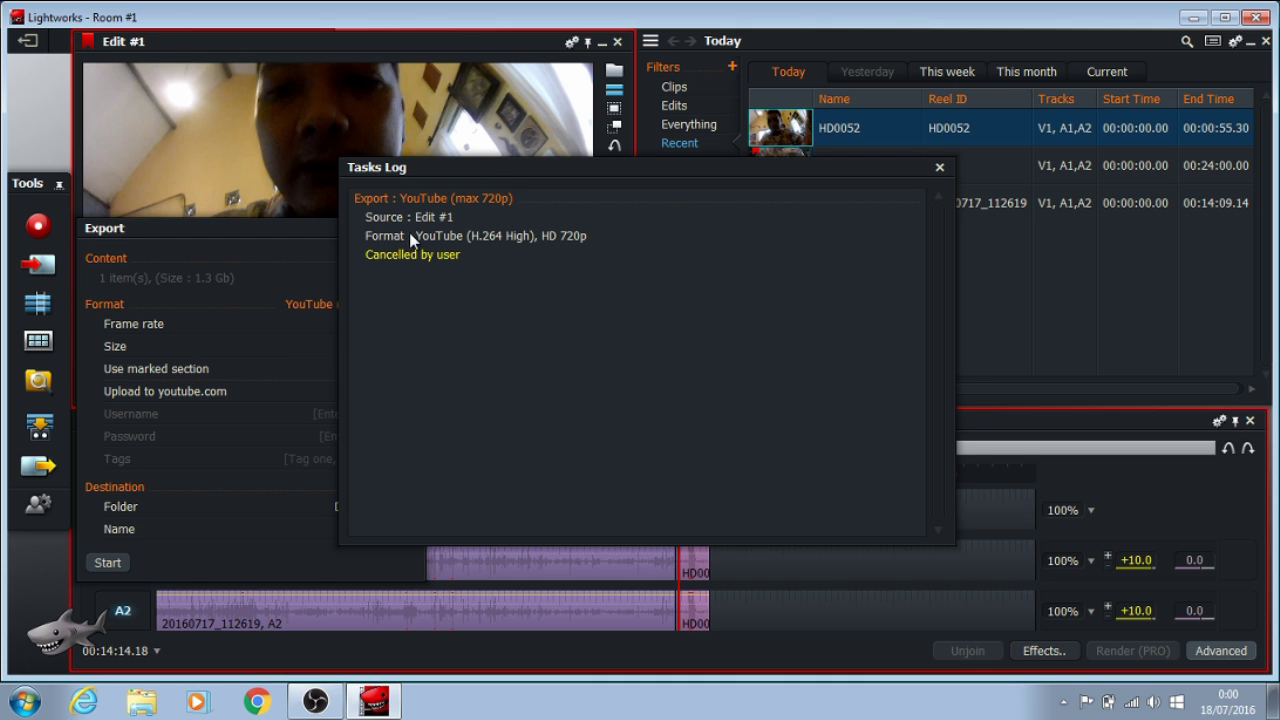
click(939, 168)
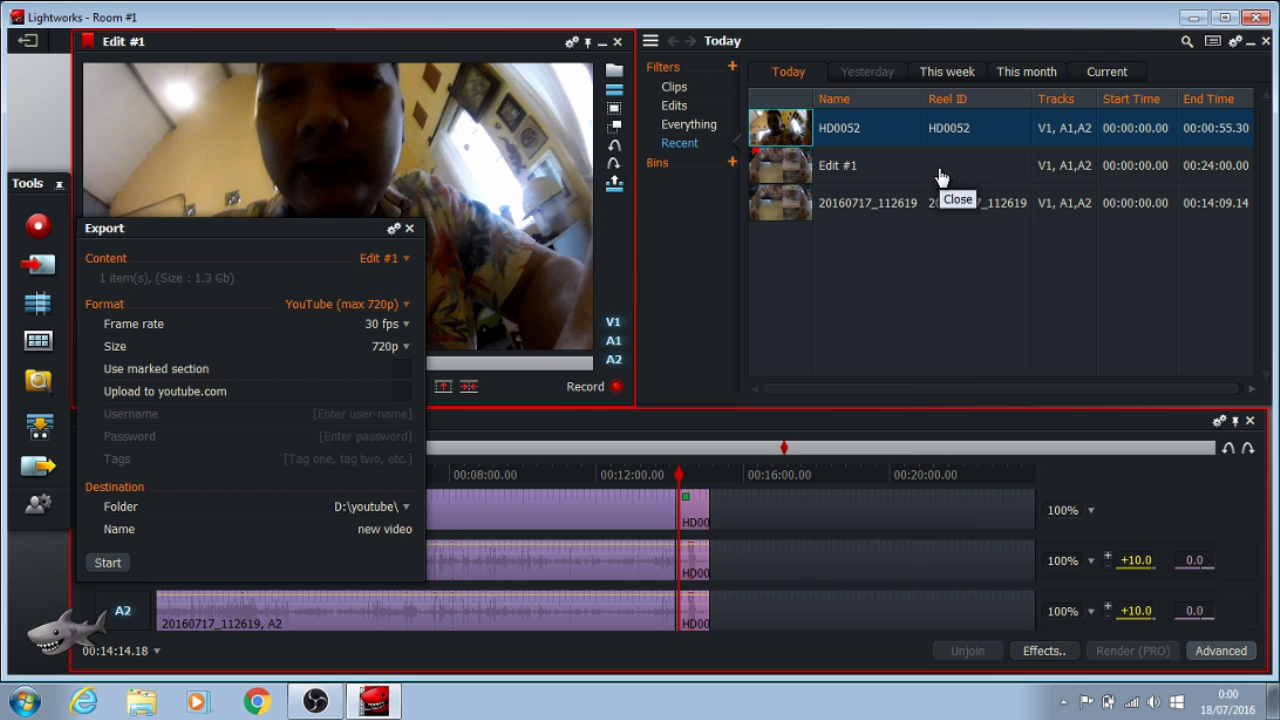
click(410, 229)
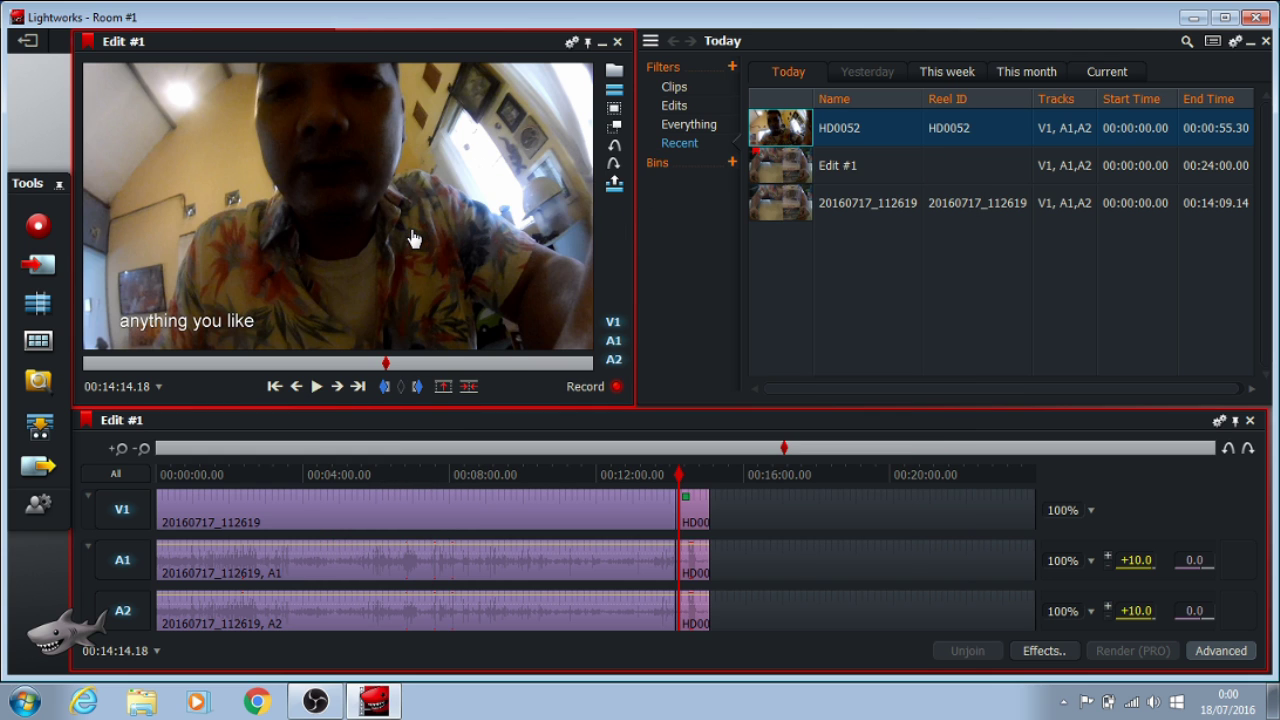
In Windows Explorer, examine the size and length of the "manteb upload" video in the Result folder, then close the window.
click(145, 705)
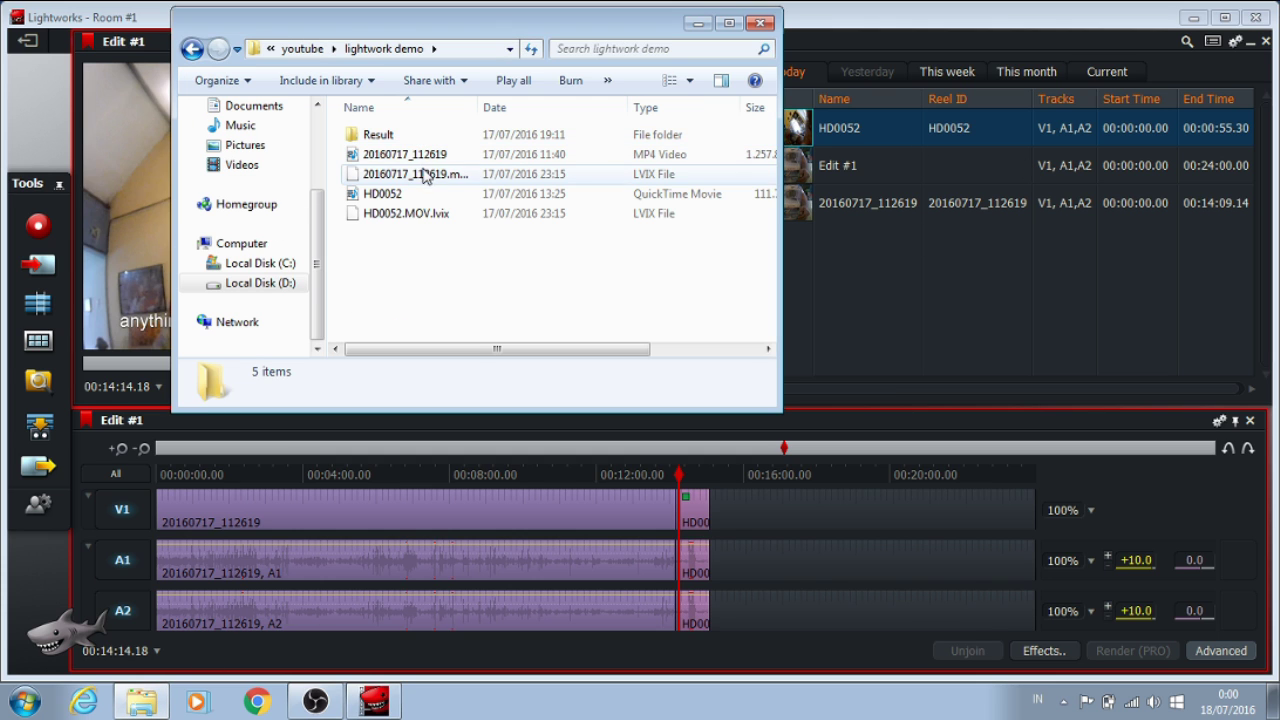
double_click(385, 136)
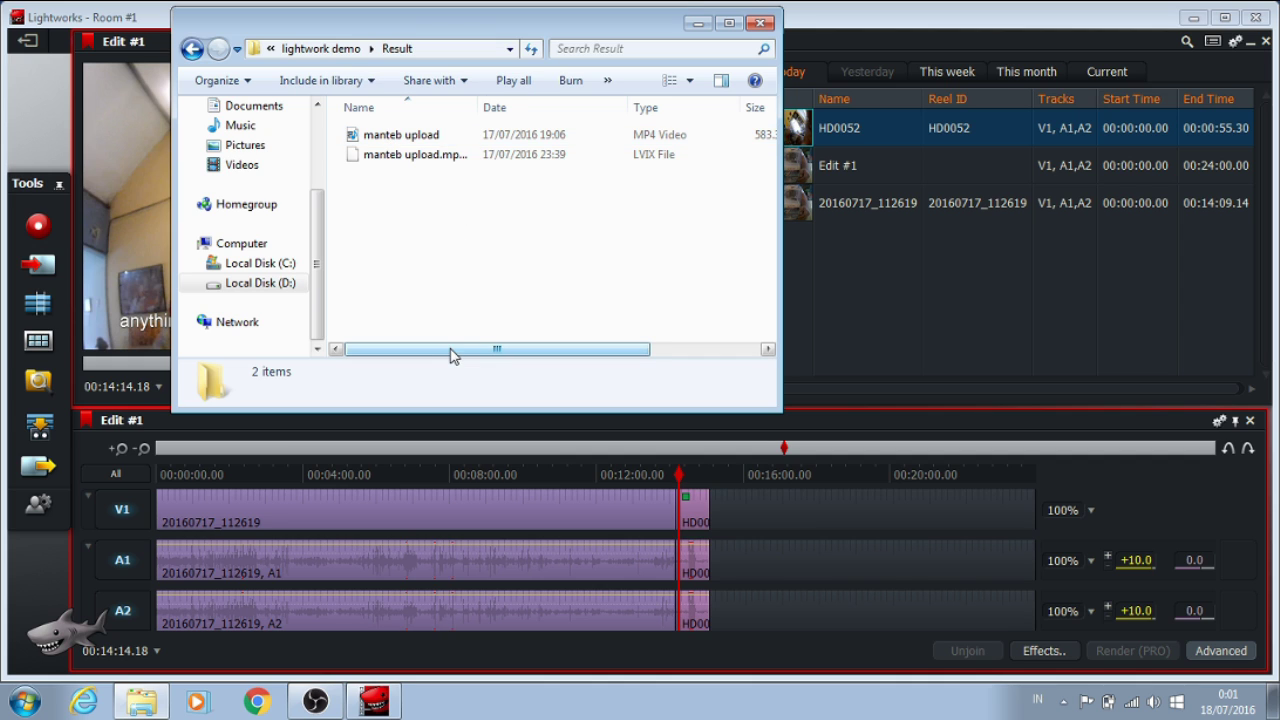
drag(451, 350, 568, 347)
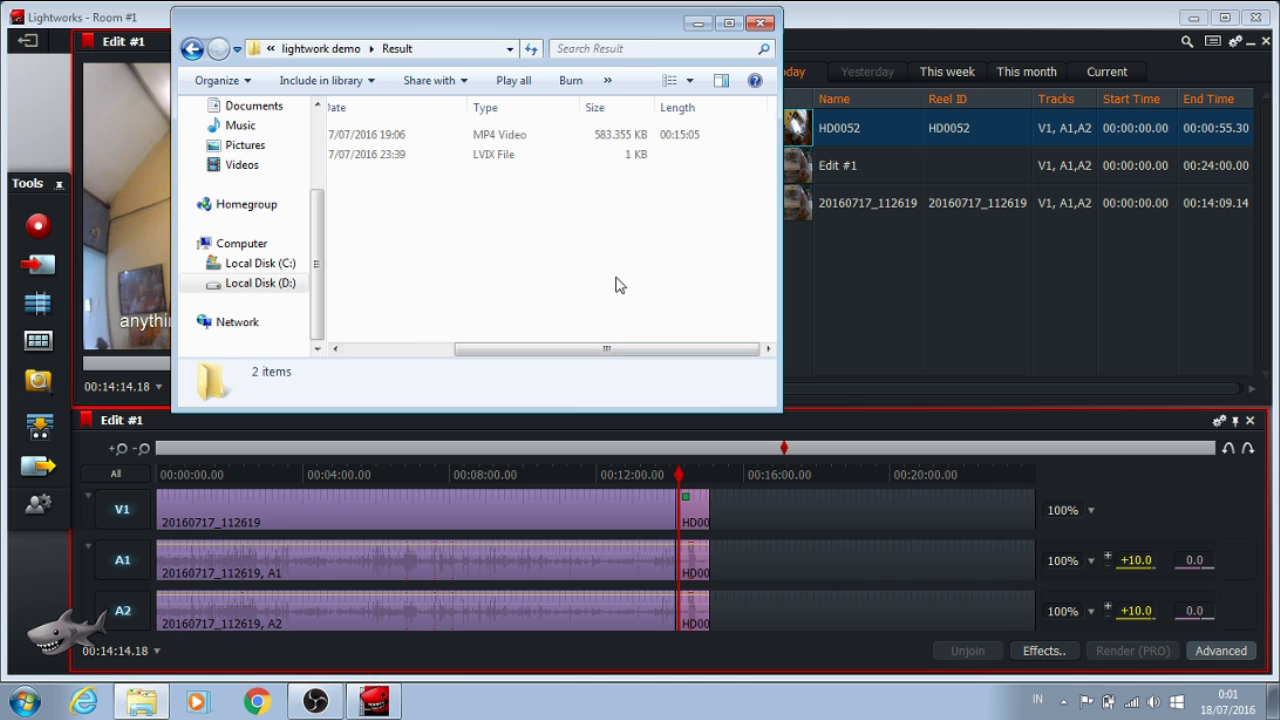
click(609, 141)
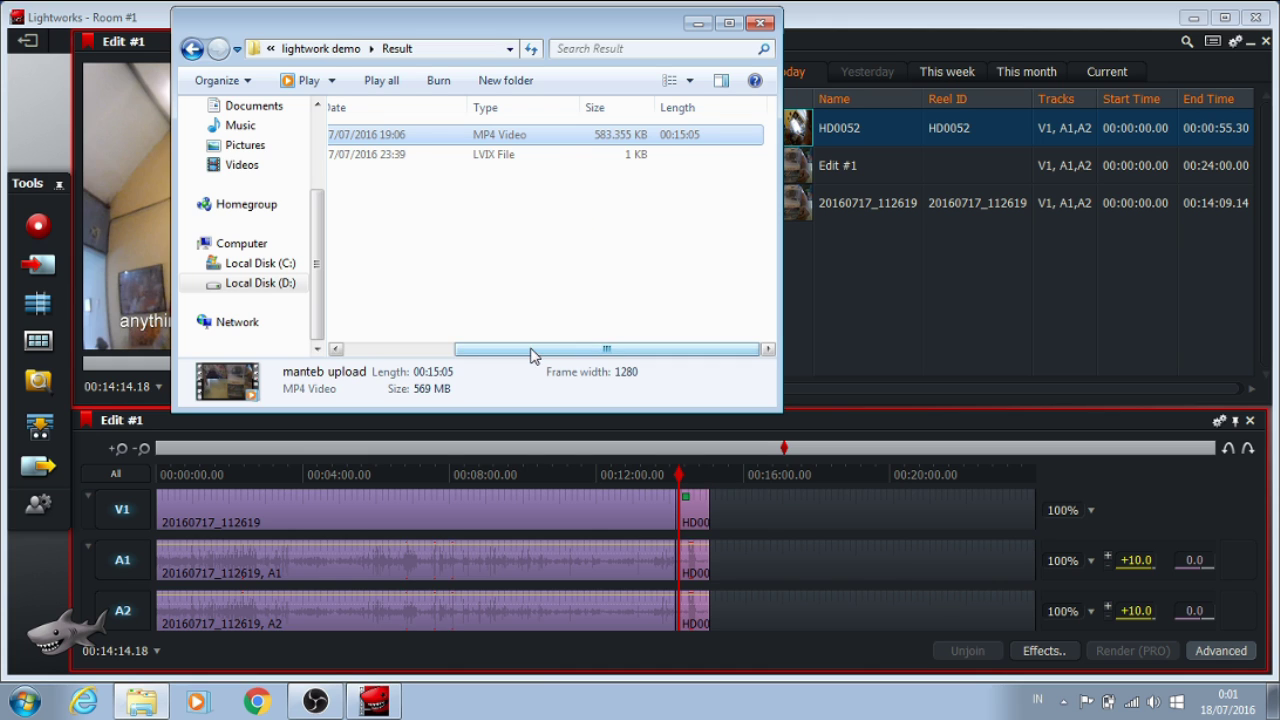
drag(532, 345, 606, 350)
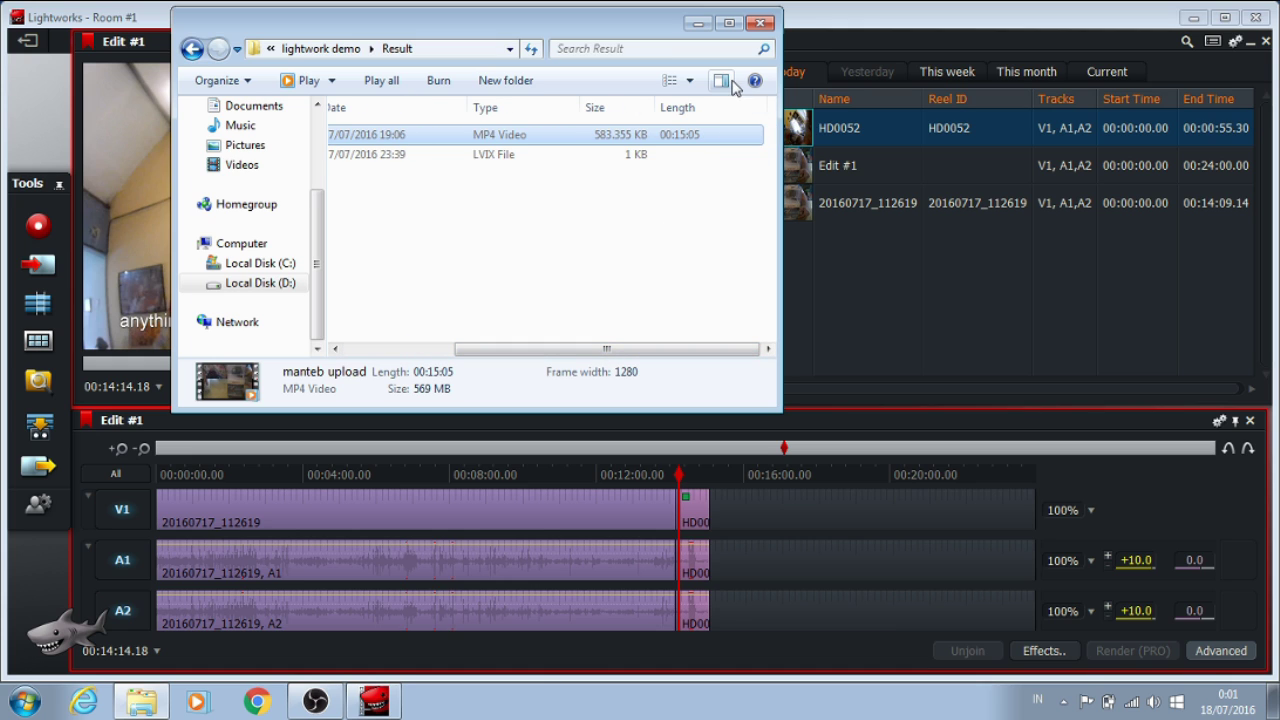
click(761, 23)
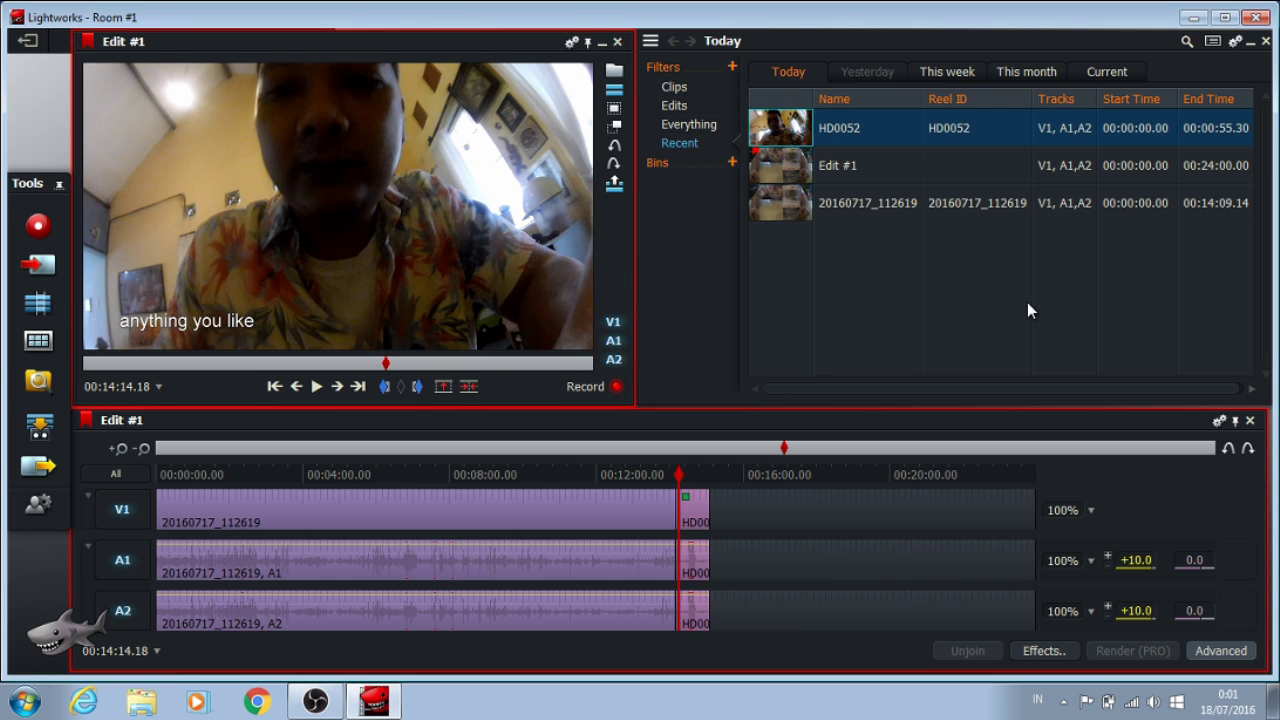
Close Lightworks and bring up the OBS window.
click(1256, 18)
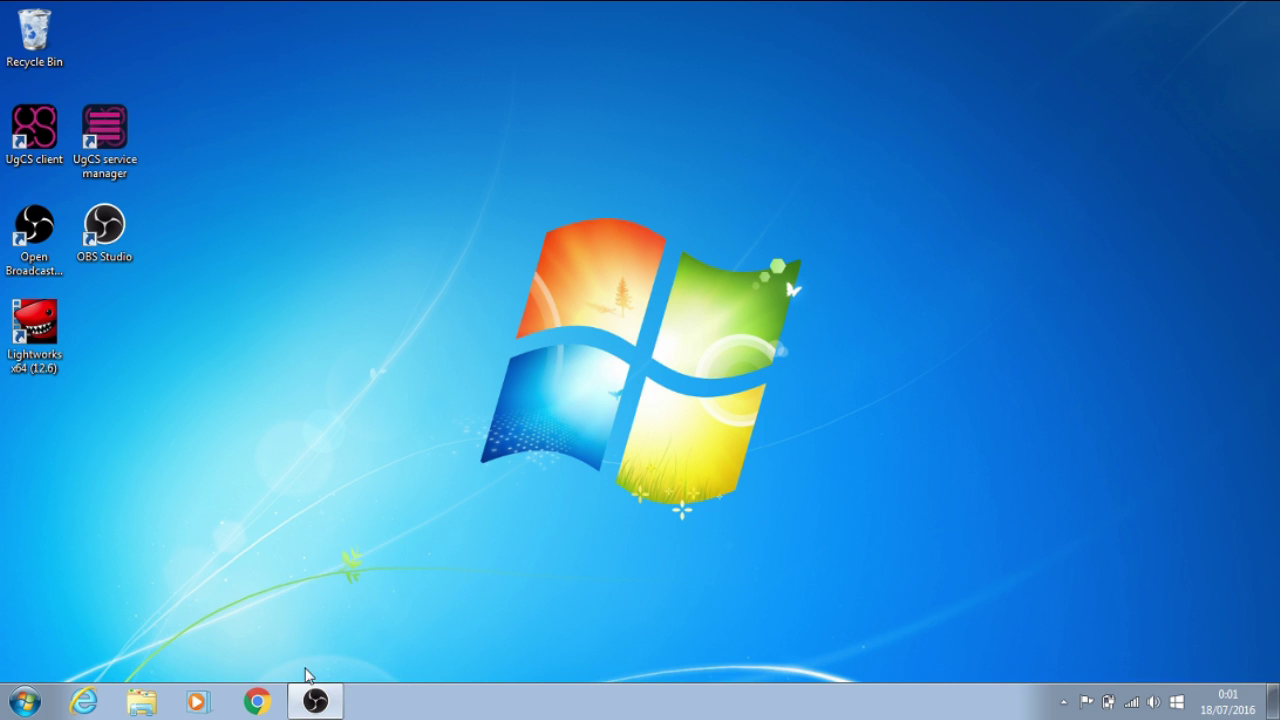
click(315, 701)
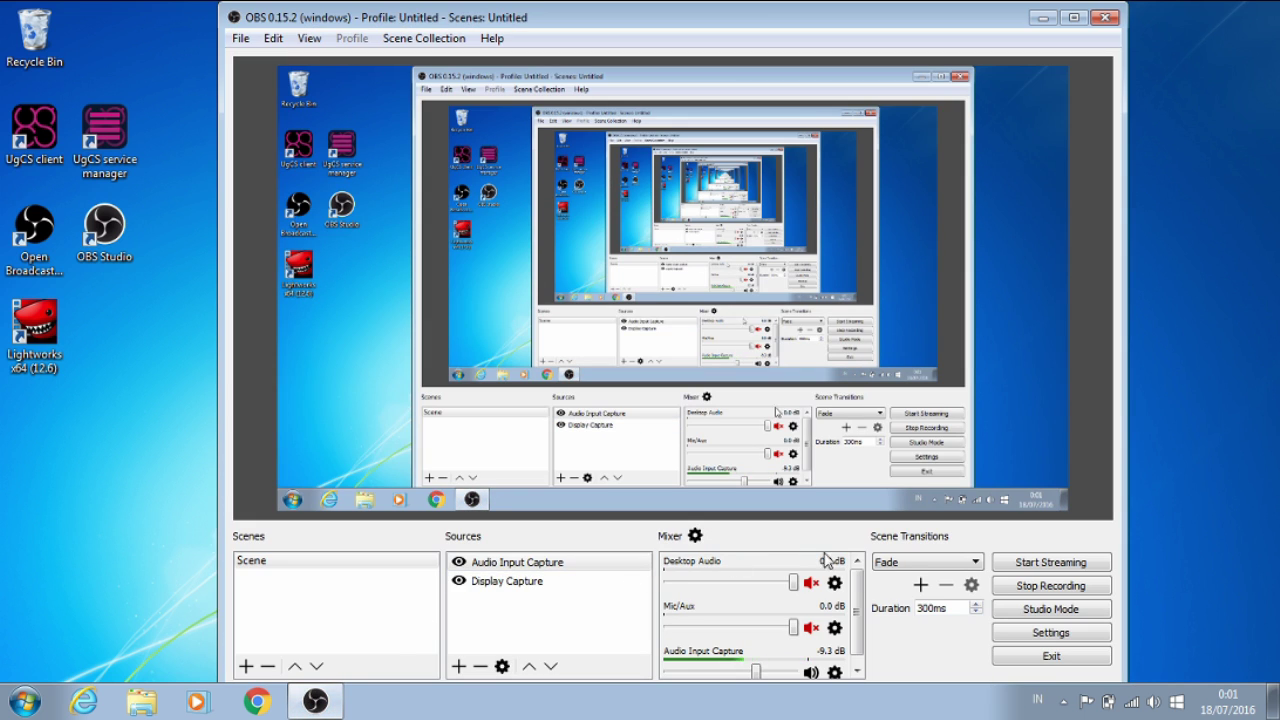